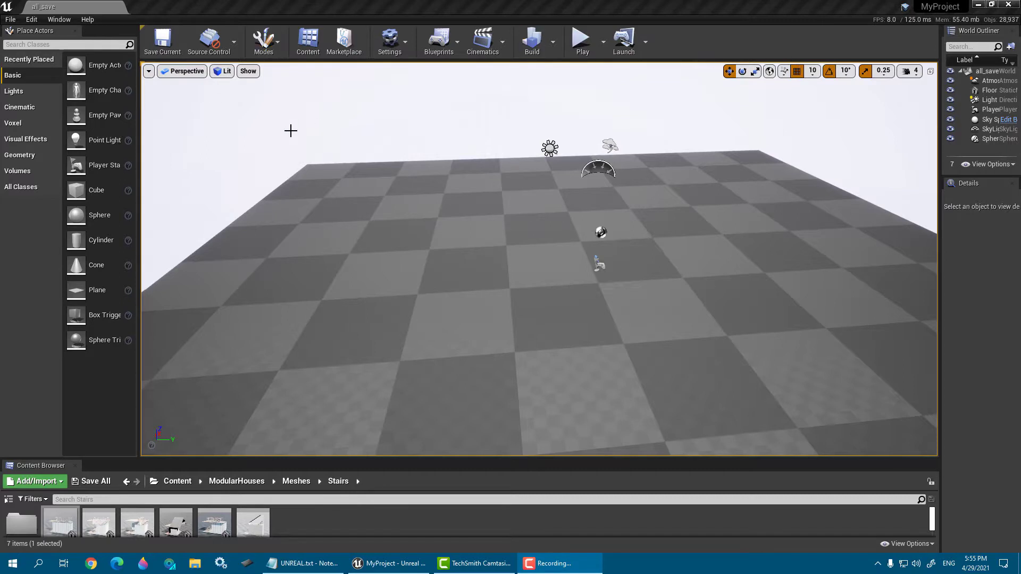
Step: Open the plugin manager and search the plugins for "mesh"
click(264, 42)
click(683, 43)
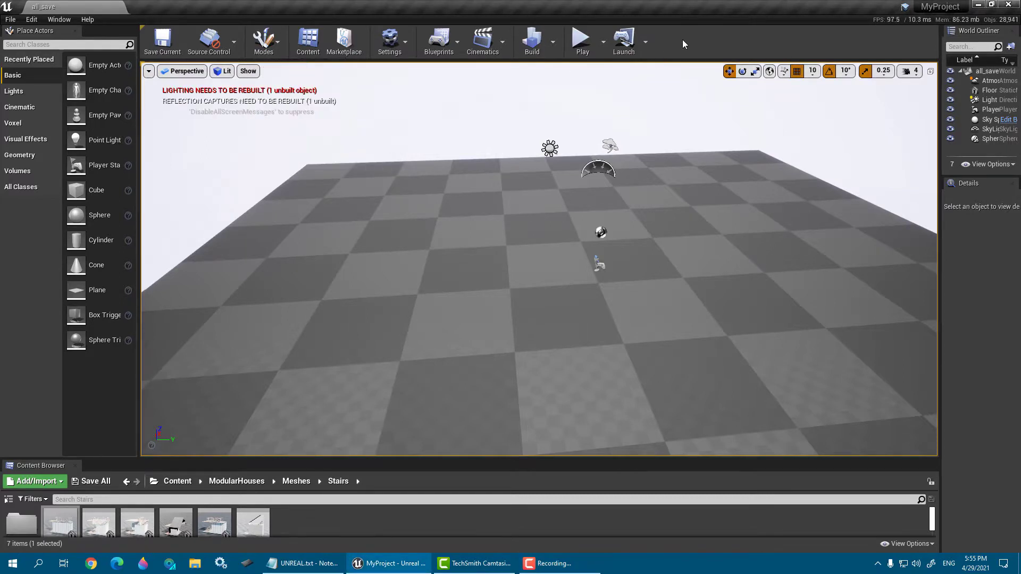
click(32, 20)
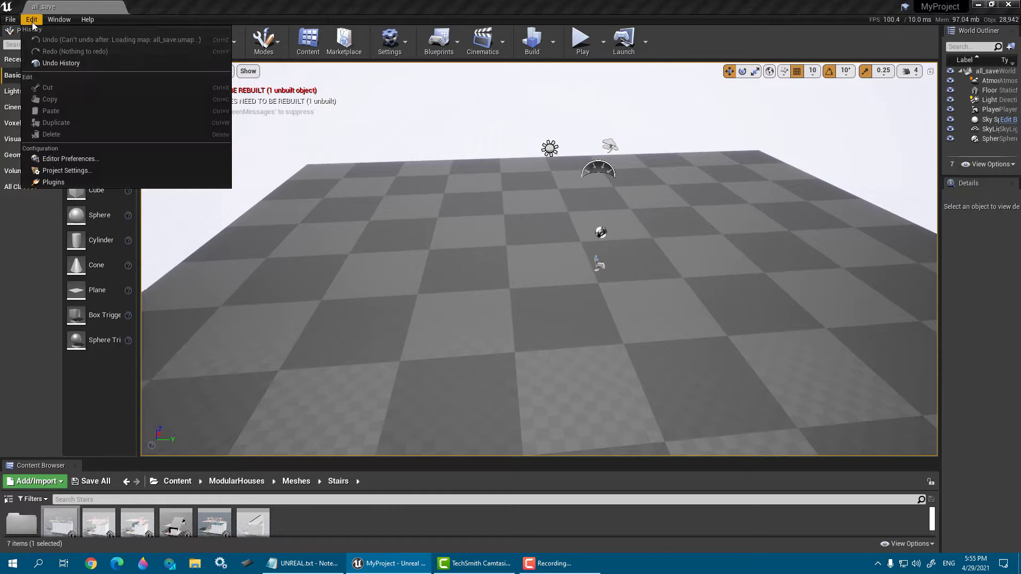
click(54, 183)
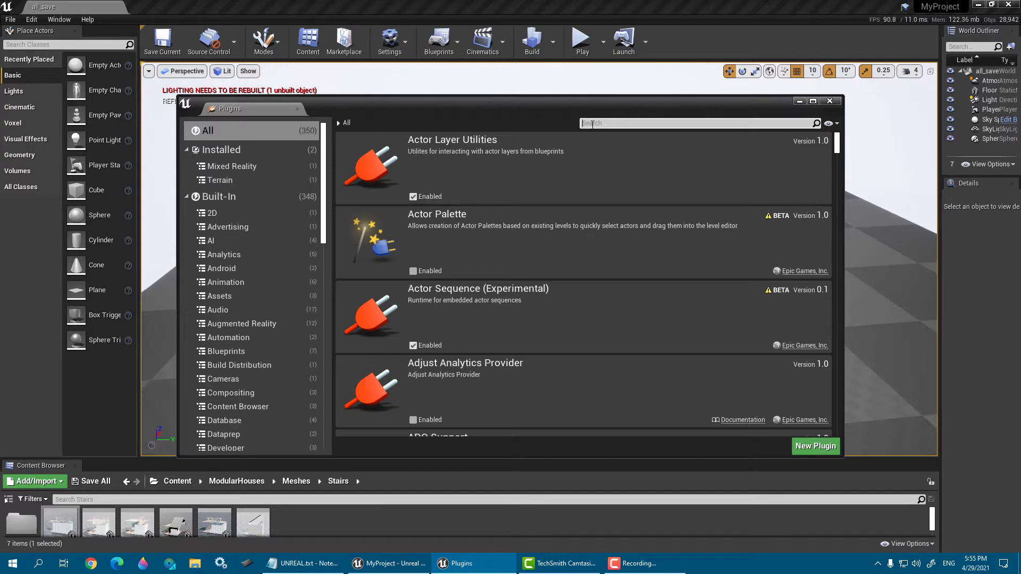
text(mesh)
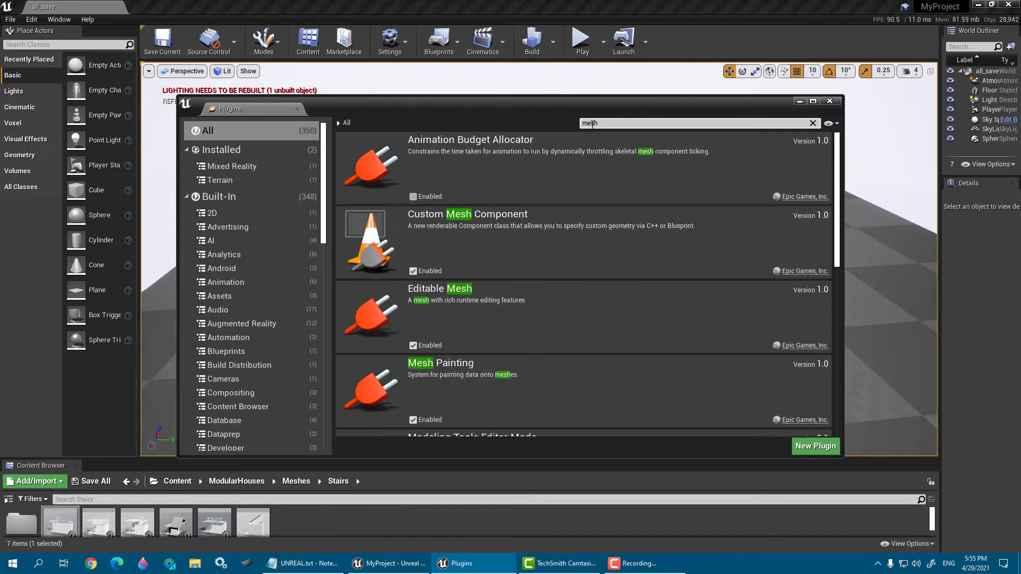
Step: Check which mesh plugins are enabled, including Editable Mesh, Mesh Painting and Modeling Tools Editor Mode, and close the plugin manager
scroll(470, 279, down, 1)
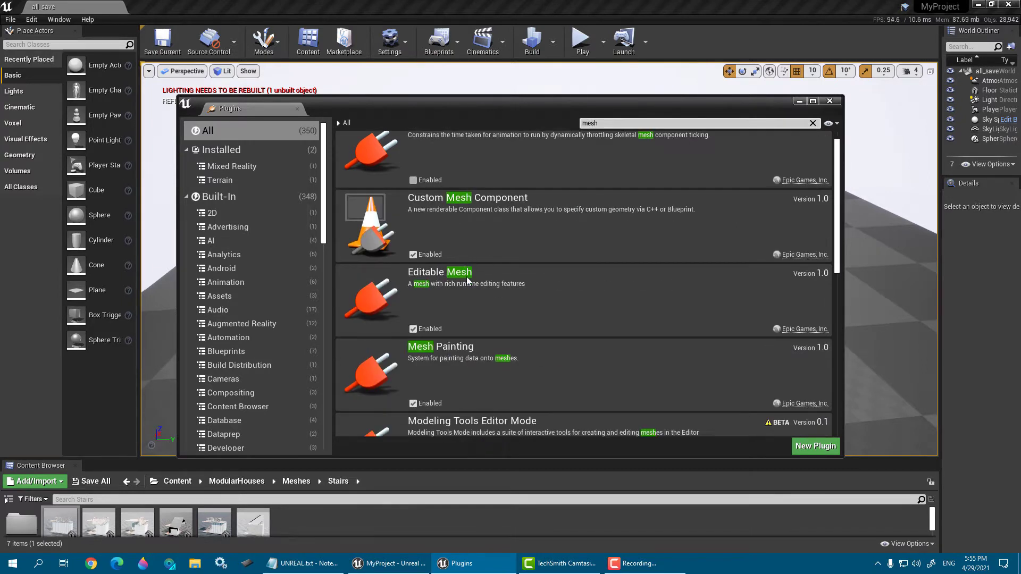
scroll(381, 296, down, 1)
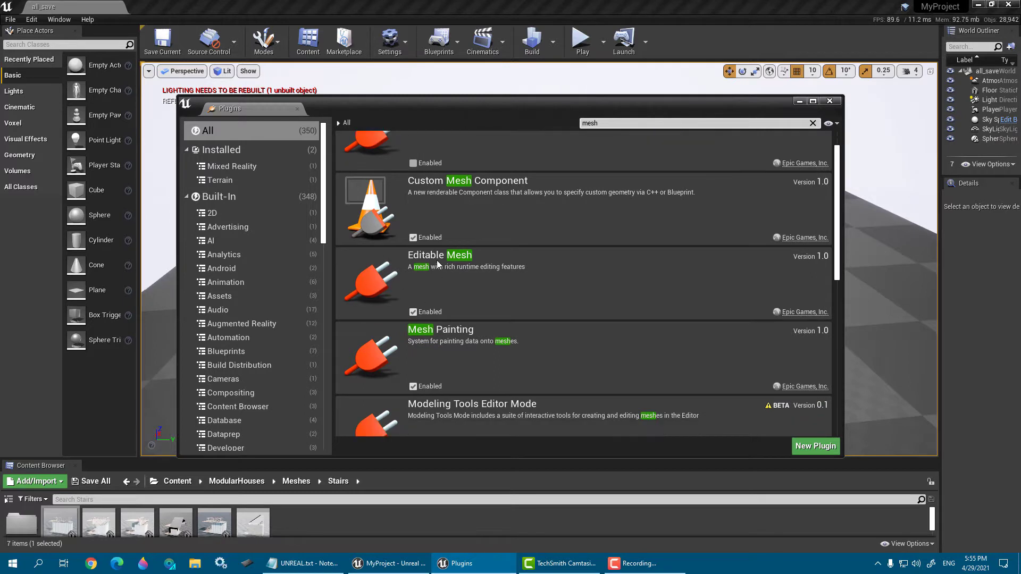
scroll(426, 306, down, 1)
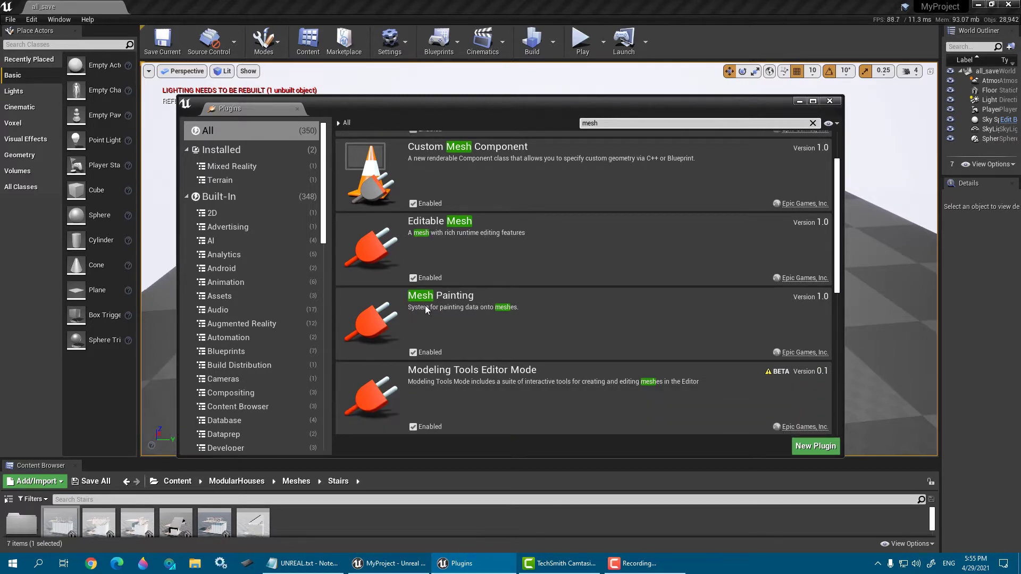
scroll(477, 301, down, 4)
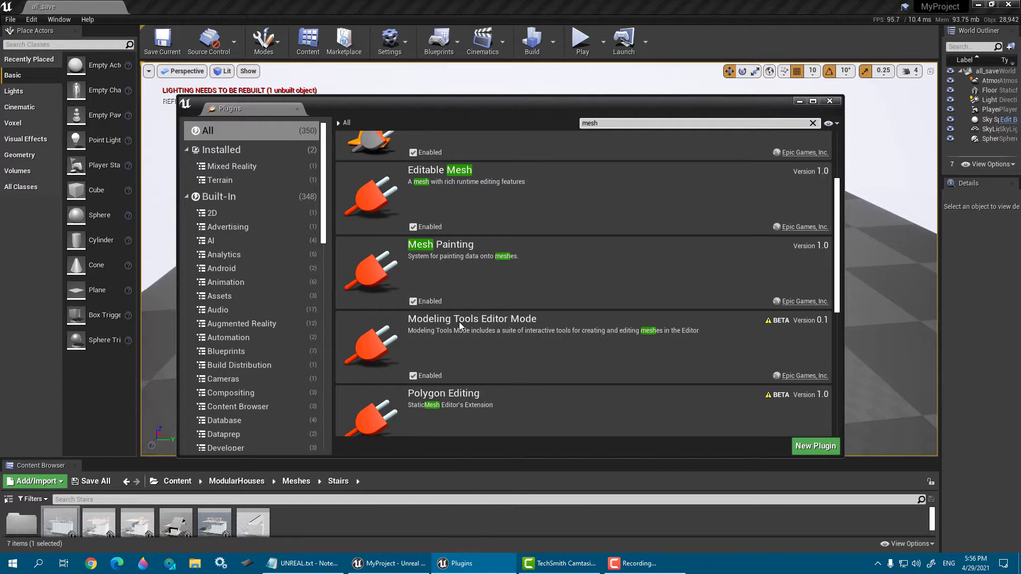
scroll(471, 366, down, 1)
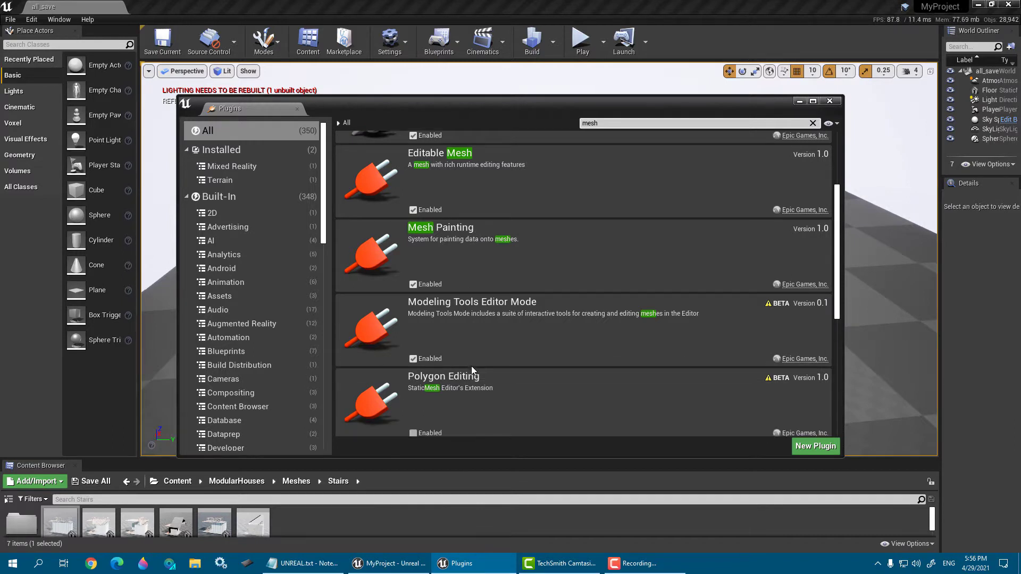
scroll(468, 380, down, 3)
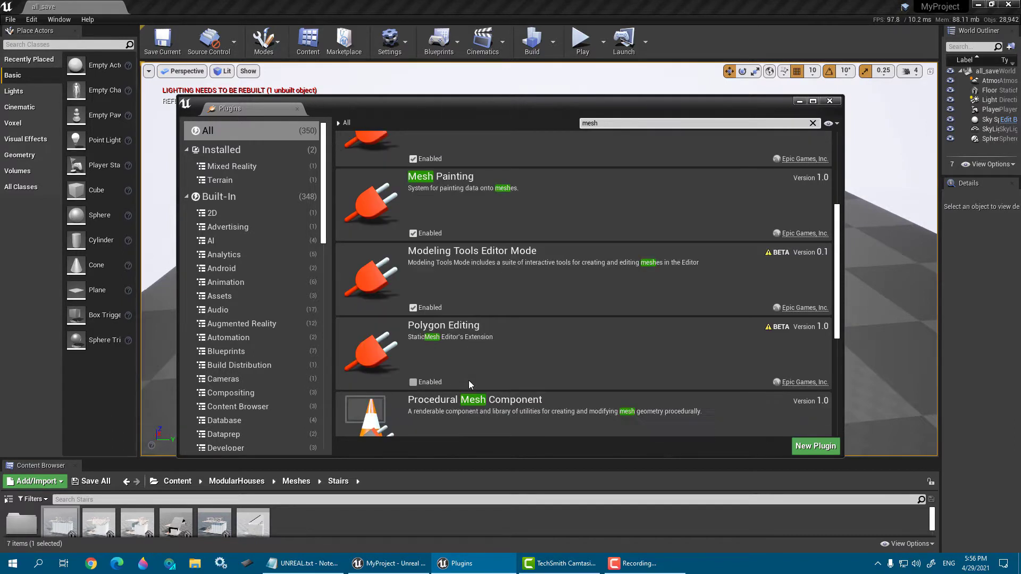
scroll(468, 378, up, 4)
scroll(452, 257, up, 2)
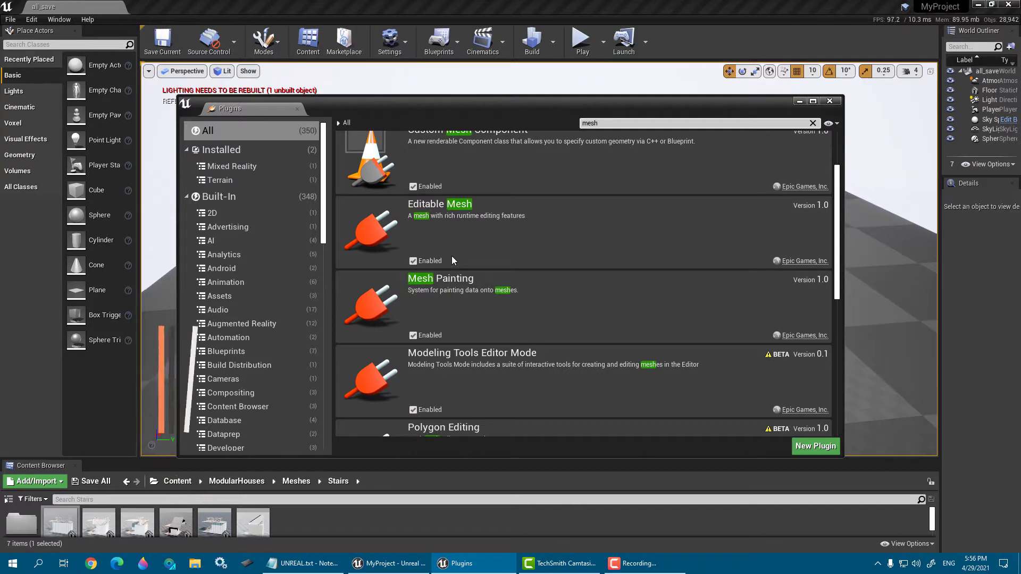
scroll(438, 262, down, 3)
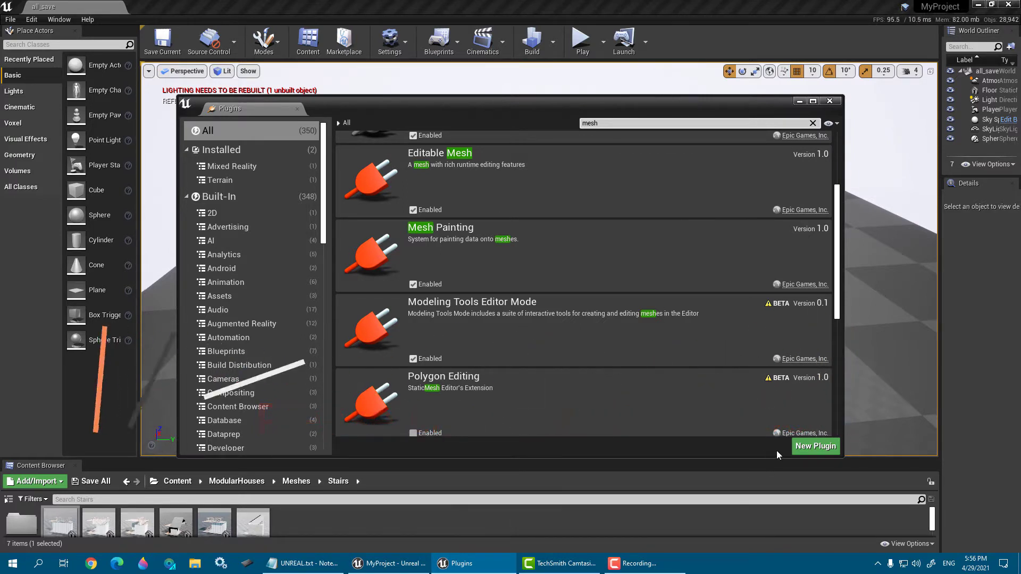
click(830, 102)
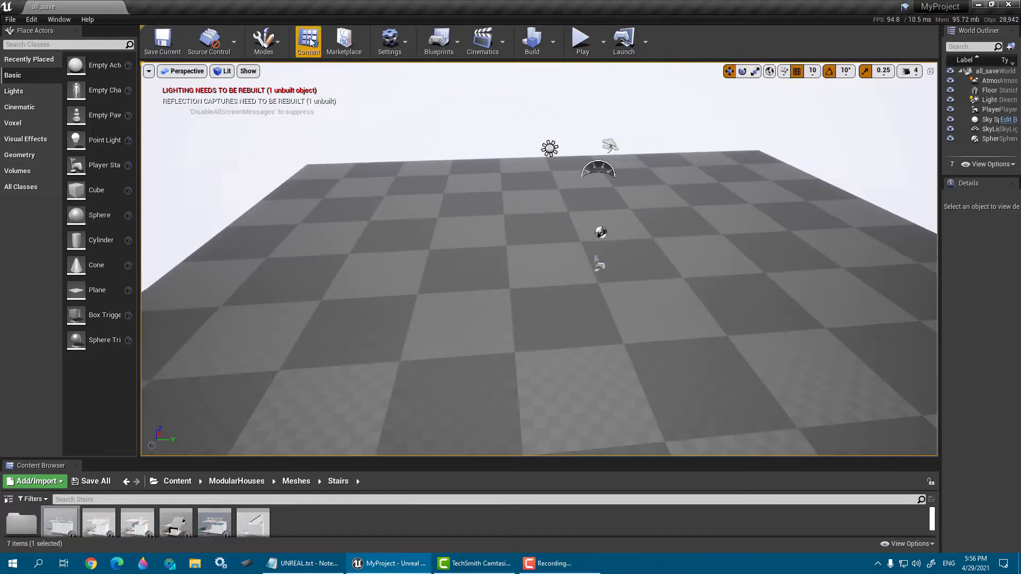
Step: Switch the level editor to Modeling mode
click(276, 53)
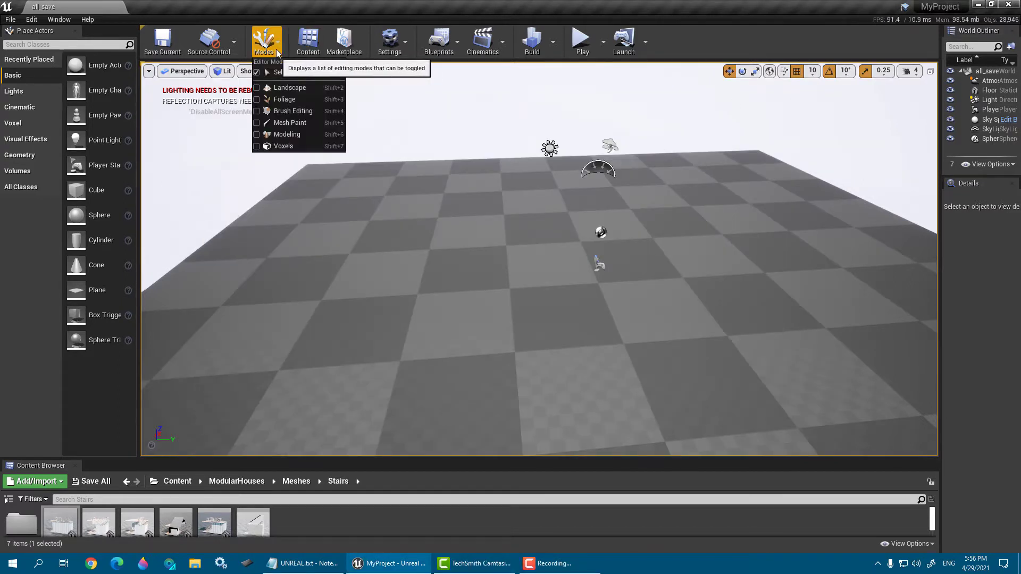
click(293, 134)
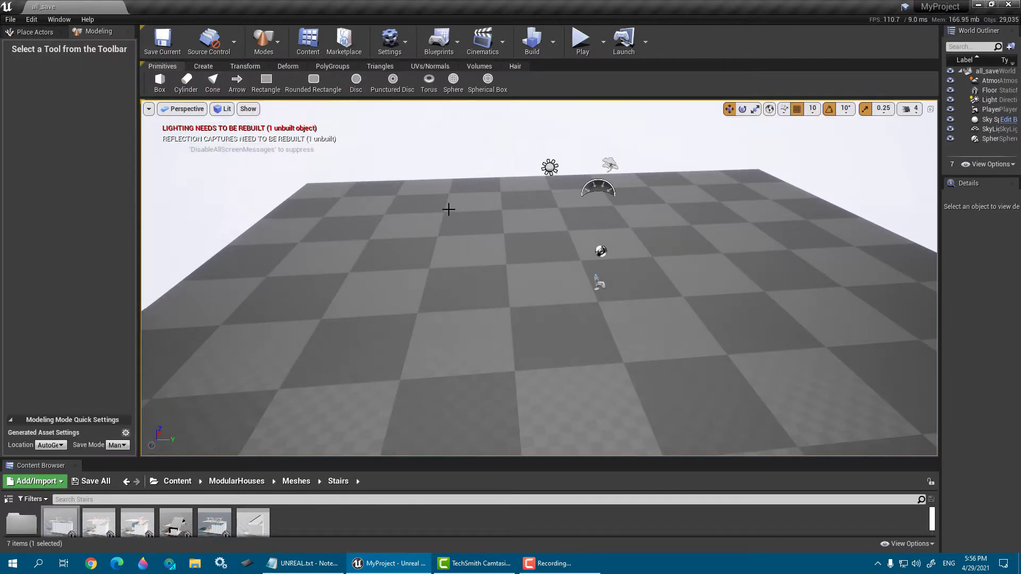
drag(449, 209, 449, 176)
right_drag(449, 209, 474, 198)
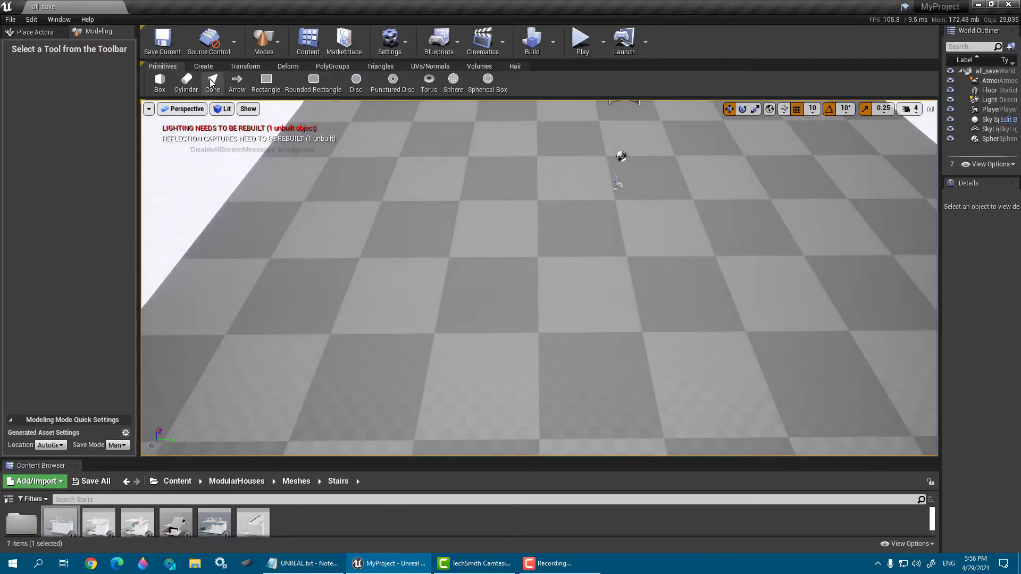
right_drag(357, 149, 396, 204)
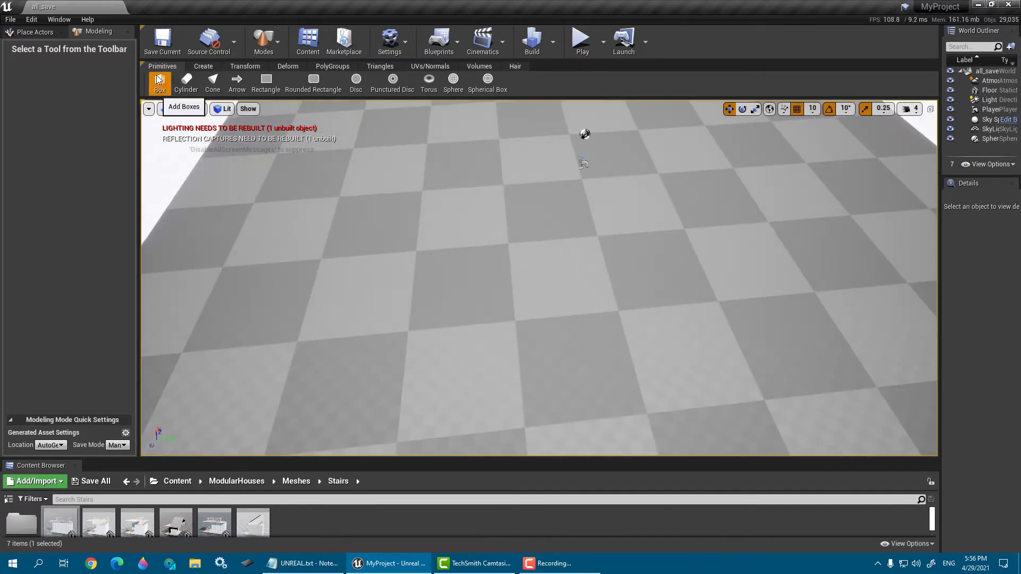
Step: Place two default boxes side by side on the floor with the Box primitive tool and complete the tool
click(159, 80)
right_drag(510, 252, 460, 252)
key(w)
click(503, 281)
mouse_move(490, 284)
right_down()
mouse_move(451, 273)
mouse_move(479, 277)
right_up()
key(w)
click(468, 251)
key(s)
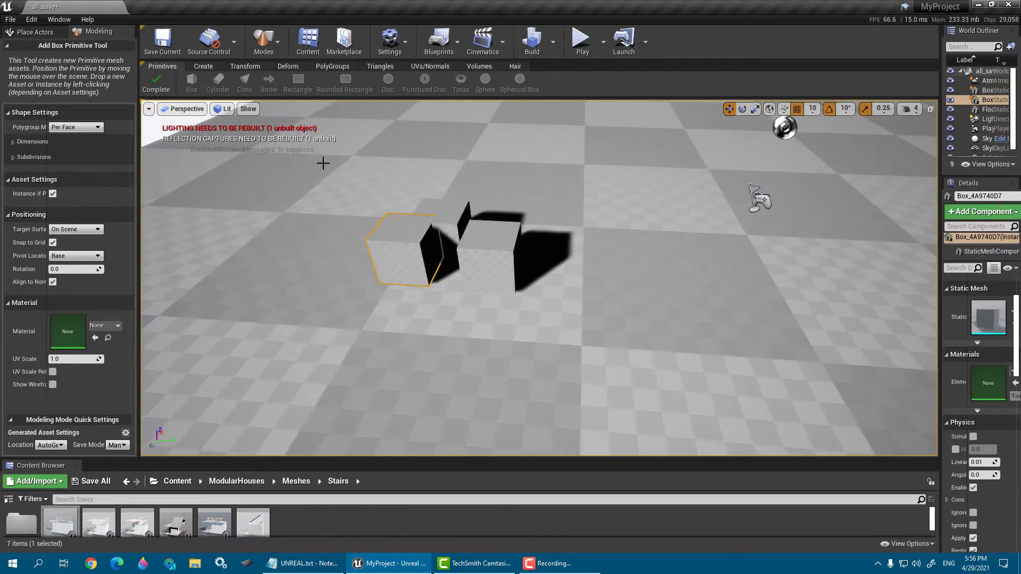
click(155, 85)
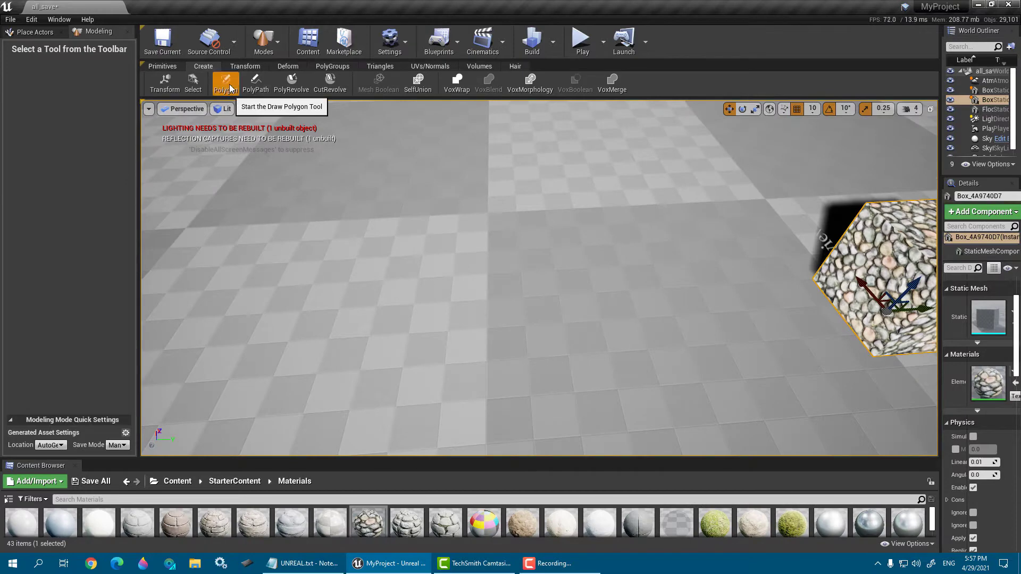
Step: Draw a closed freehand polygon with an angular outline on the floor beside the boxes and extrude it upward into a solid block
click(230, 89)
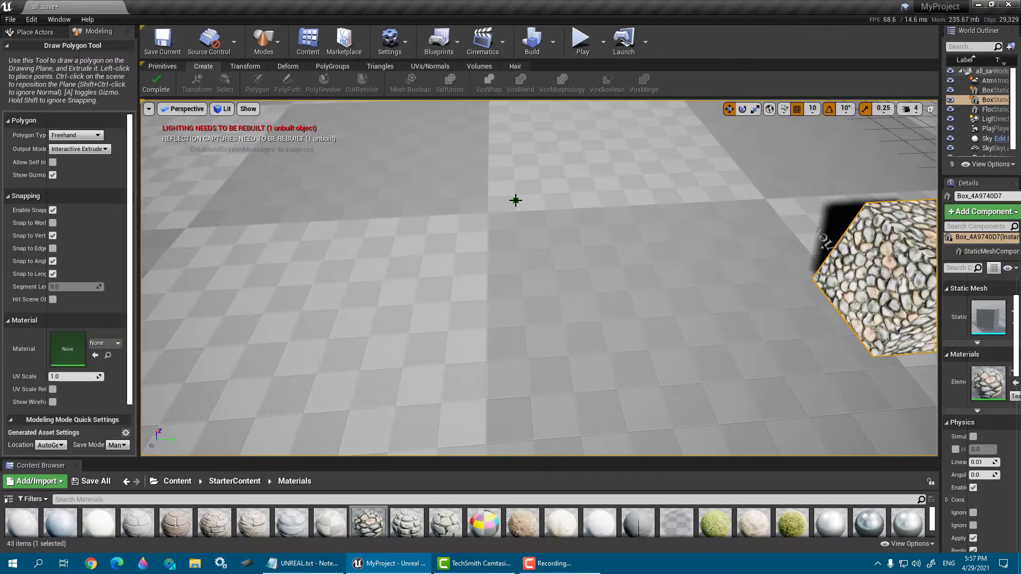
key(s)
right_drag(515, 201, 484, 210)
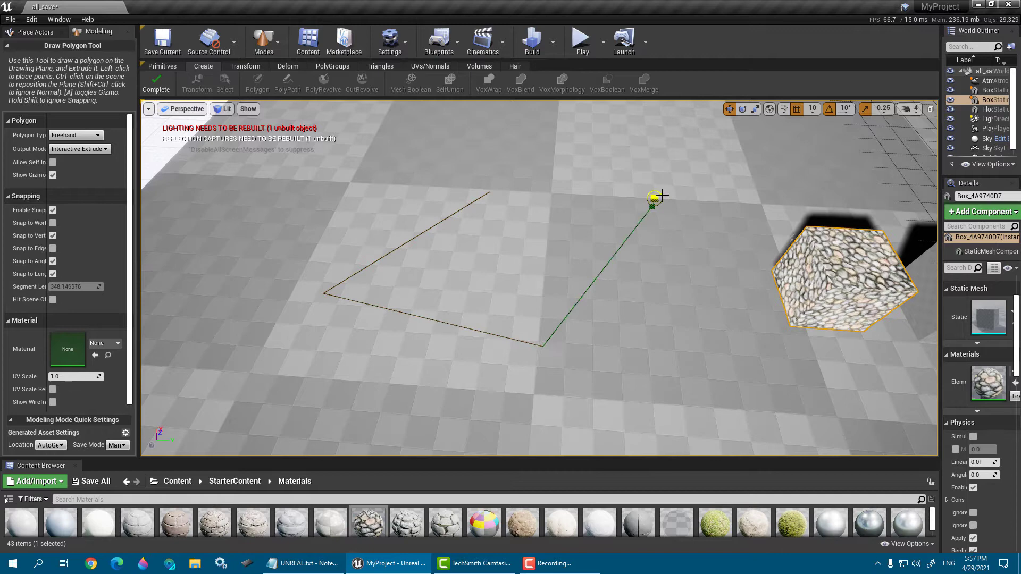
click(670, 169)
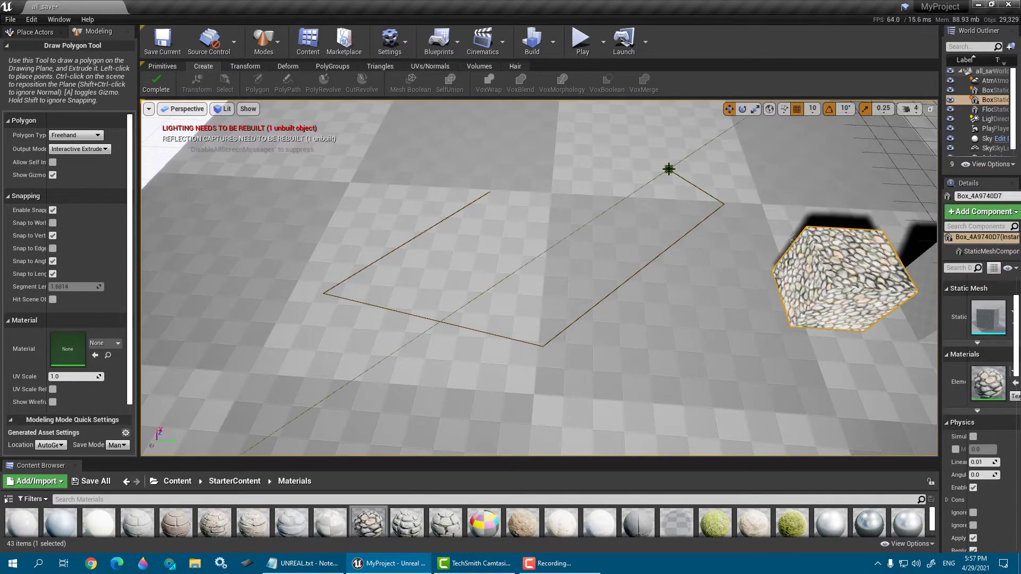
right_drag(668, 167, 670, 136)
key(w)
click(793, 221)
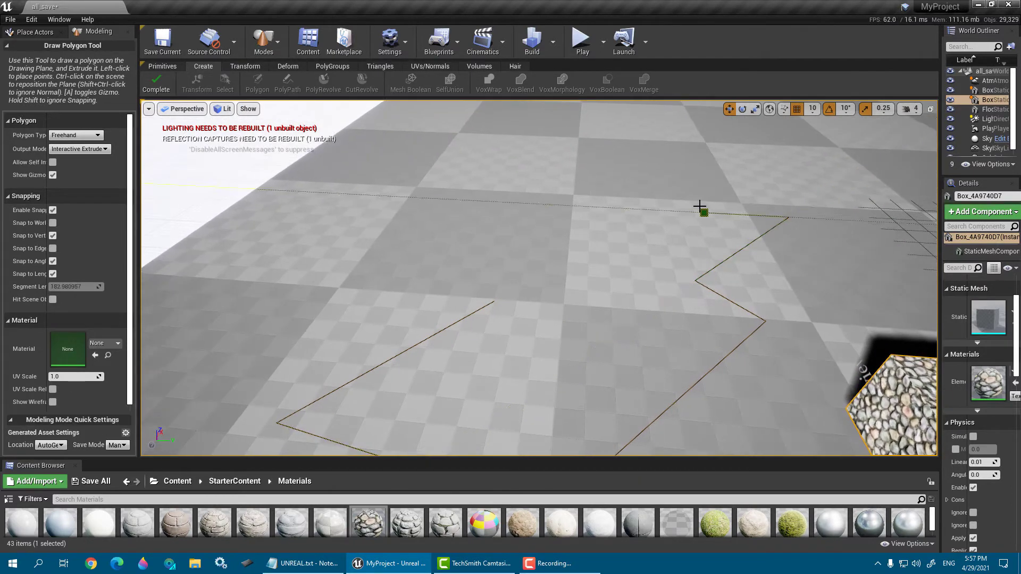
click(700, 207)
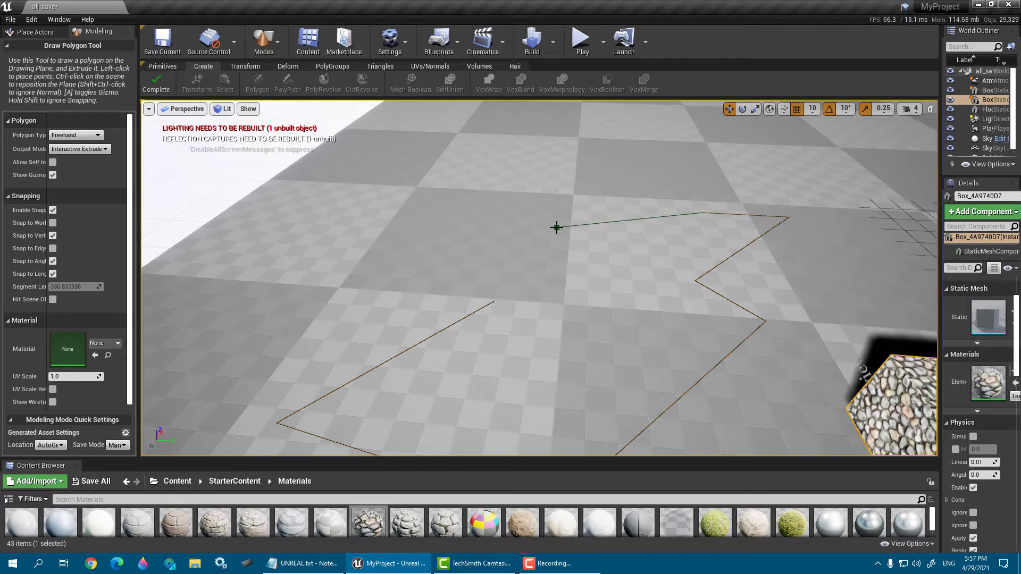
click(494, 302)
click(488, 242)
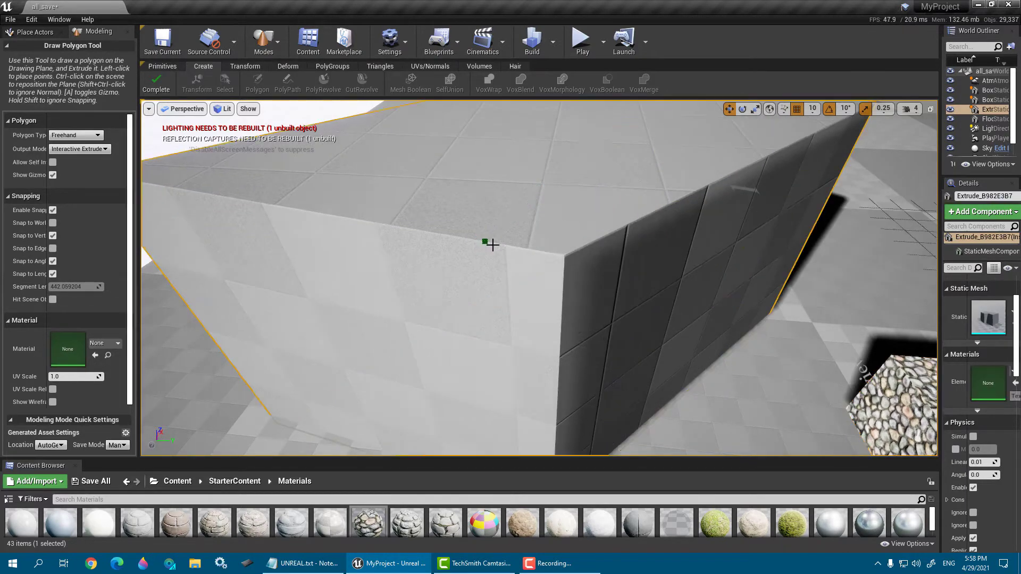
Step: Apply the M_CobbleStone_Smooth material to the extruded polygon block and complete the Draw Polygon tool
right_drag(488, 241, 497, 406)
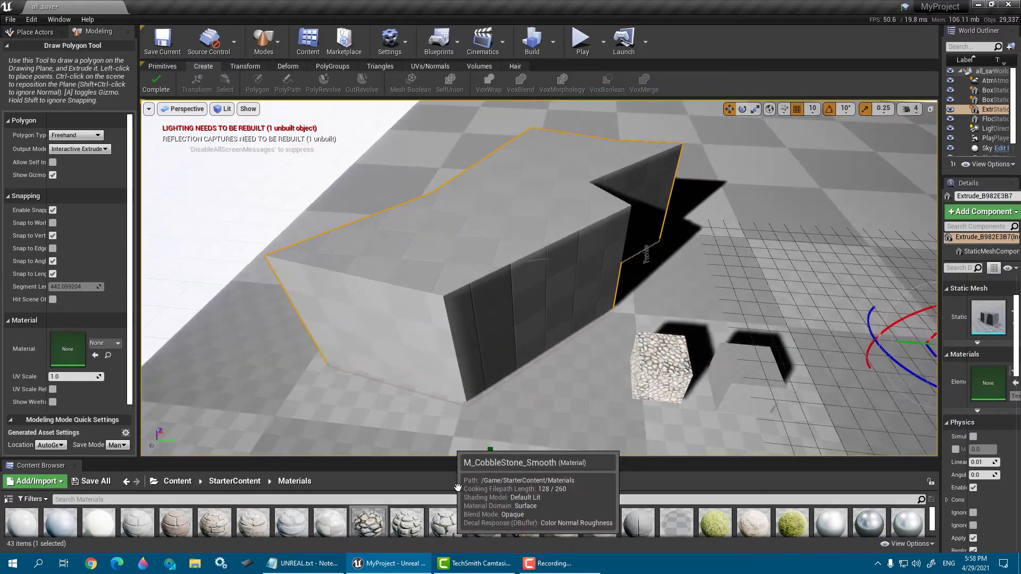
drag(445, 523, 481, 293)
right_drag(481, 293, 363, 244)
click(314, 115)
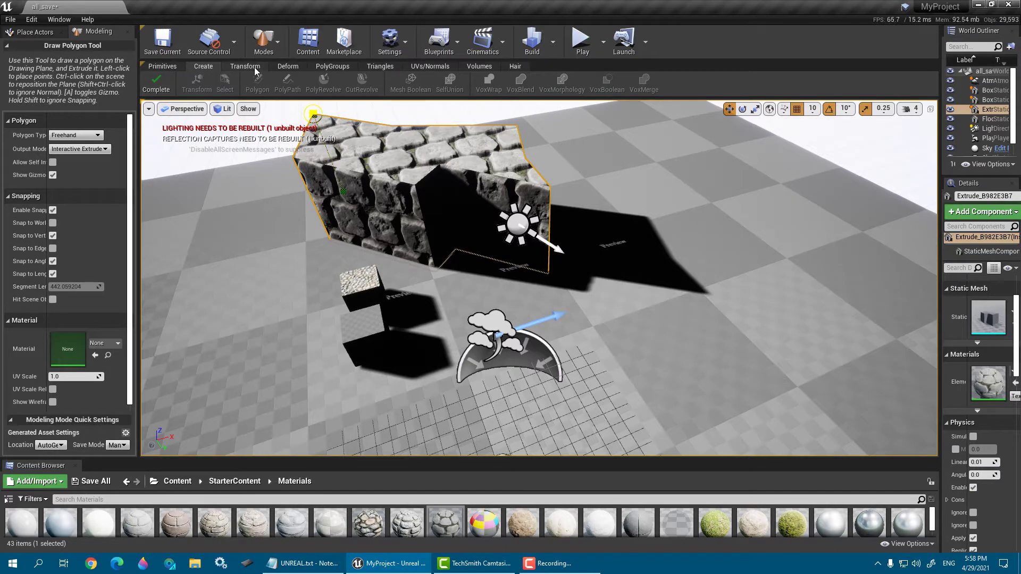
click(156, 84)
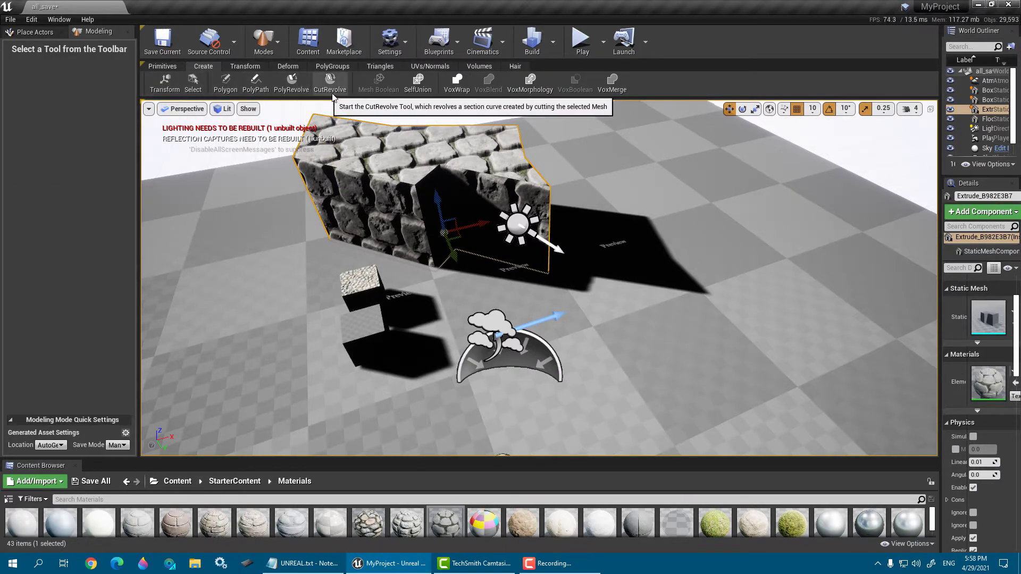
Step: Try slicing off the upper part of the cobblestone block with the Plane Cut tool, and undo the cut
click(291, 69)
right_drag(367, 212, 463, 215)
key(s)
key(w)
key(a)
click(296, 85)
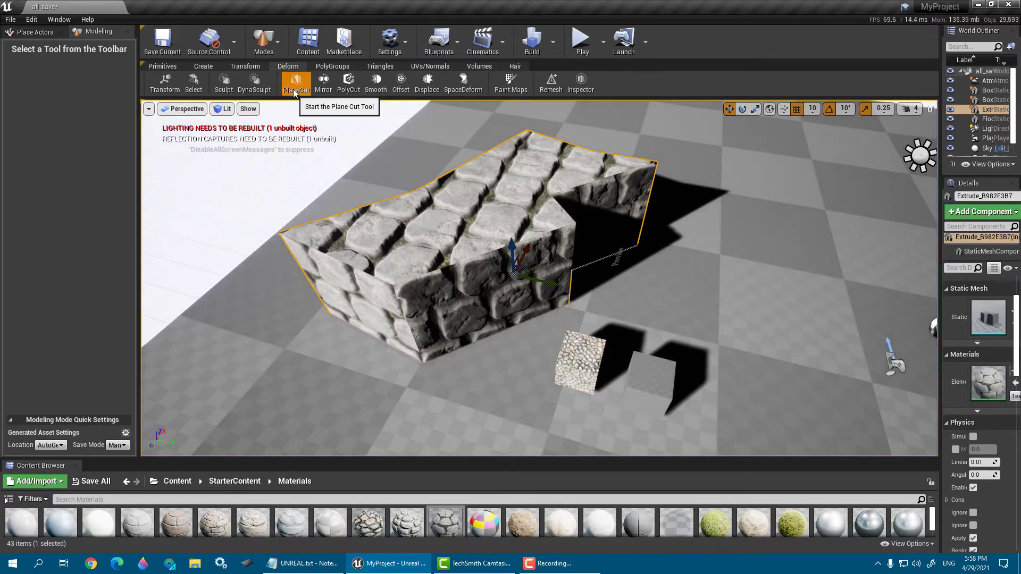
drag(489, 221, 446, 253)
right_drag(445, 253, 495, 298)
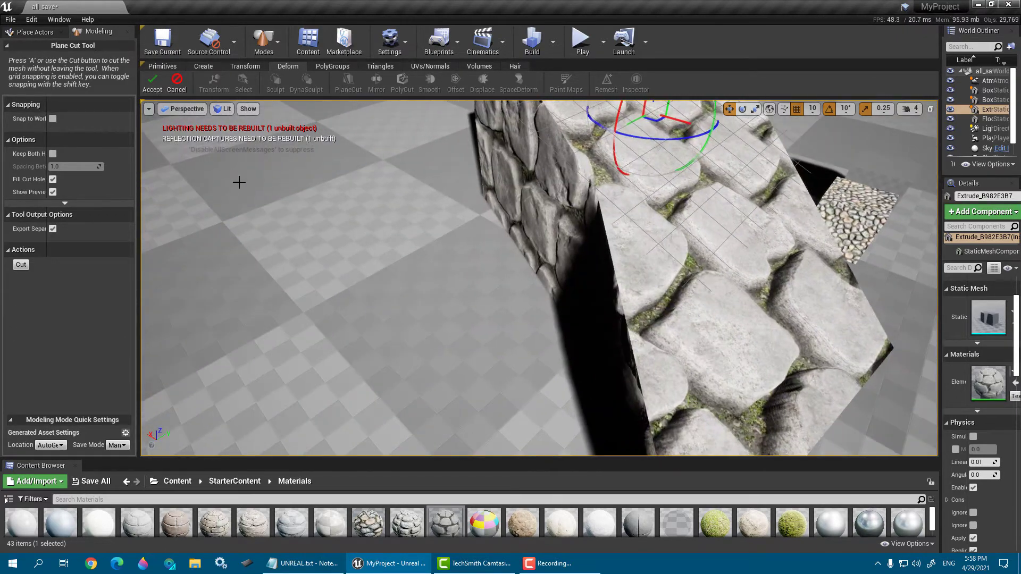
click(152, 83)
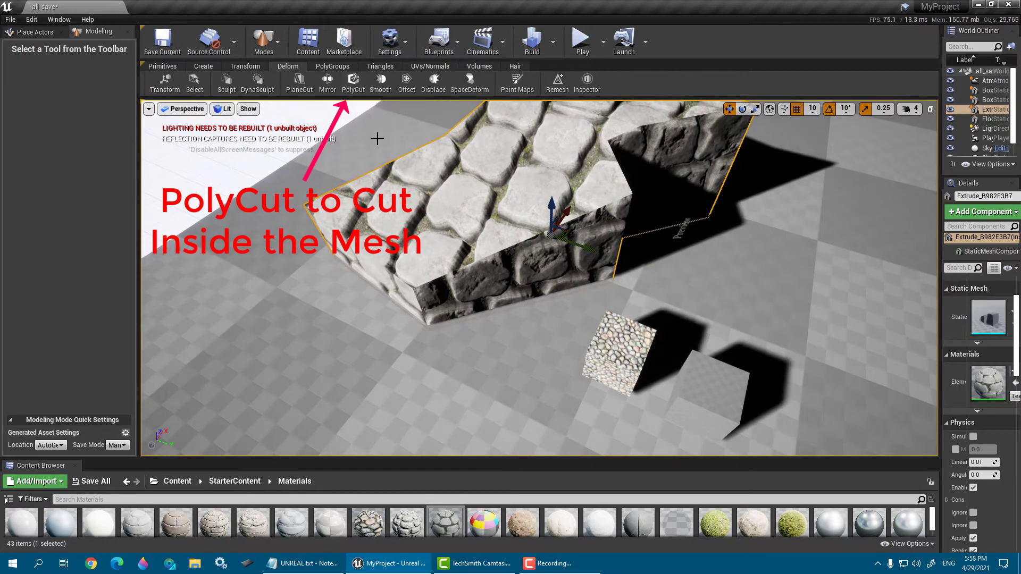
key(ctrl+z)
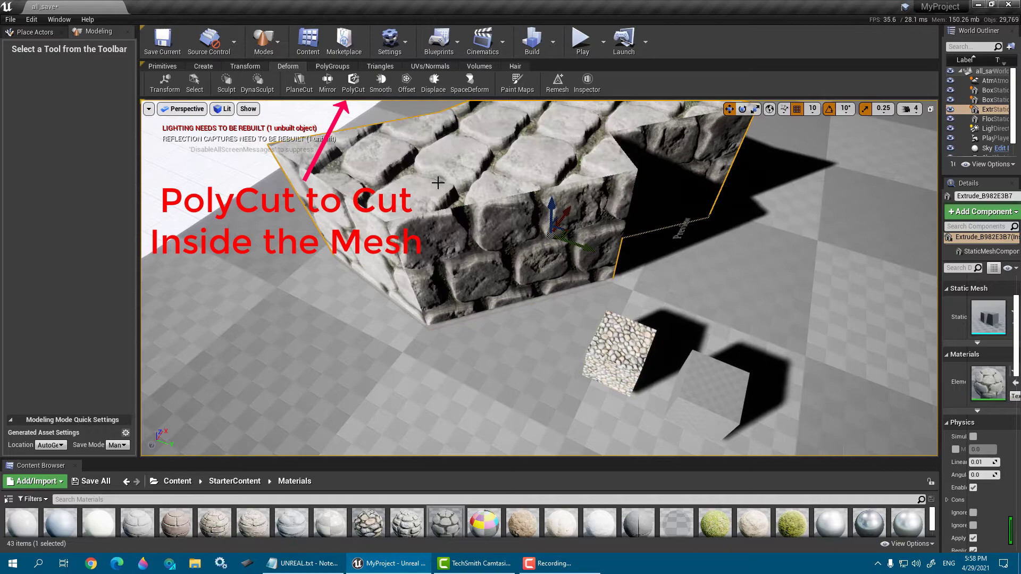
Step: Start PolyCut in Cut Through mode on the cobblestone block and place the circular cutter above its upper surface to cut a hole
click(348, 92)
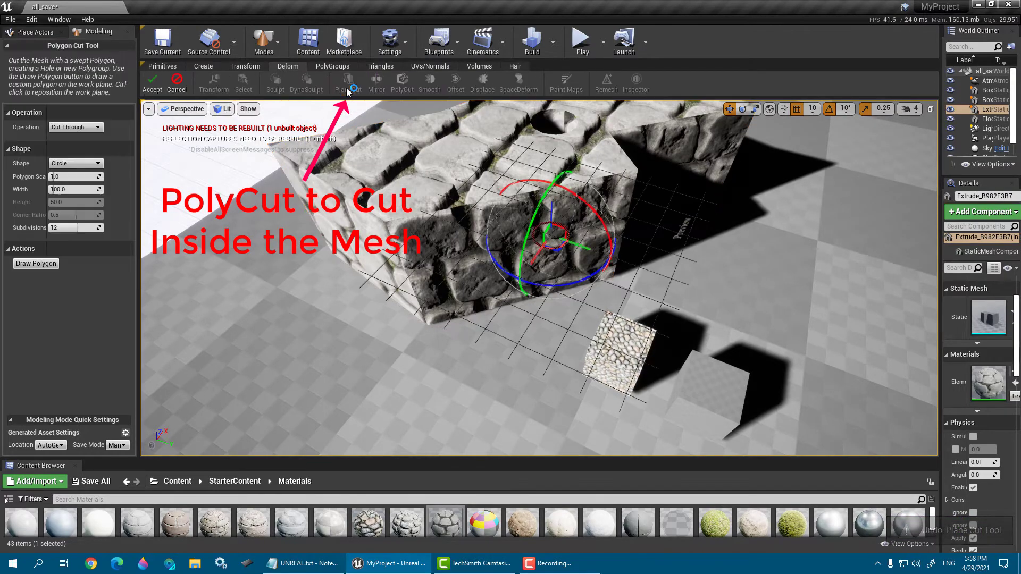
right_drag(639, 240, 896, 238)
right_drag(532, 266, 851, 288)
right_drag(638, 224, 520, 211)
drag(588, 227, 595, 104)
right_drag(595, 127, 596, 106)
right_drag(595, 160, 436, 223)
right_drag(655, 240, 564, 226)
right_drag(589, 302, 660, 273)
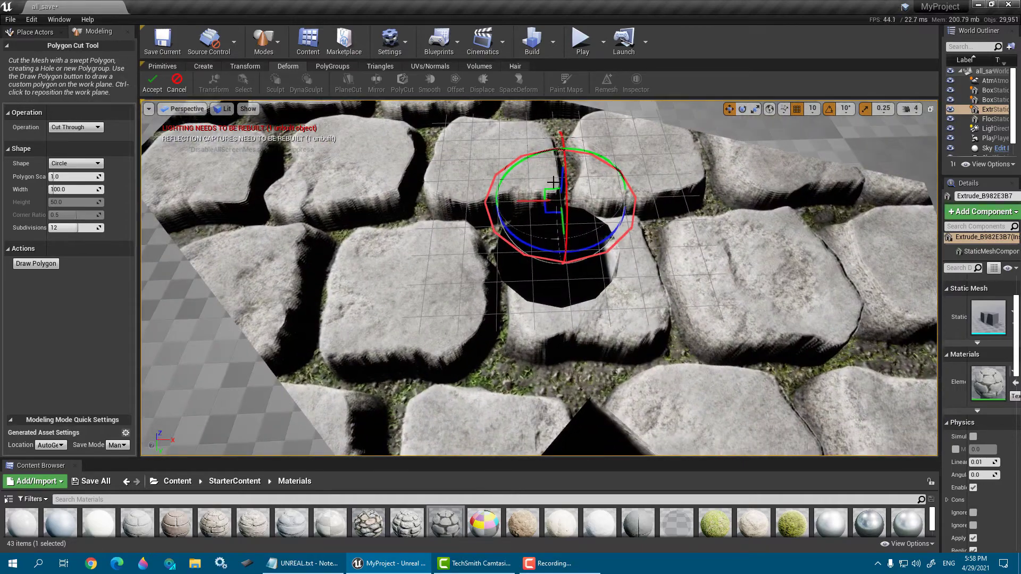
drag(558, 179, 563, 142)
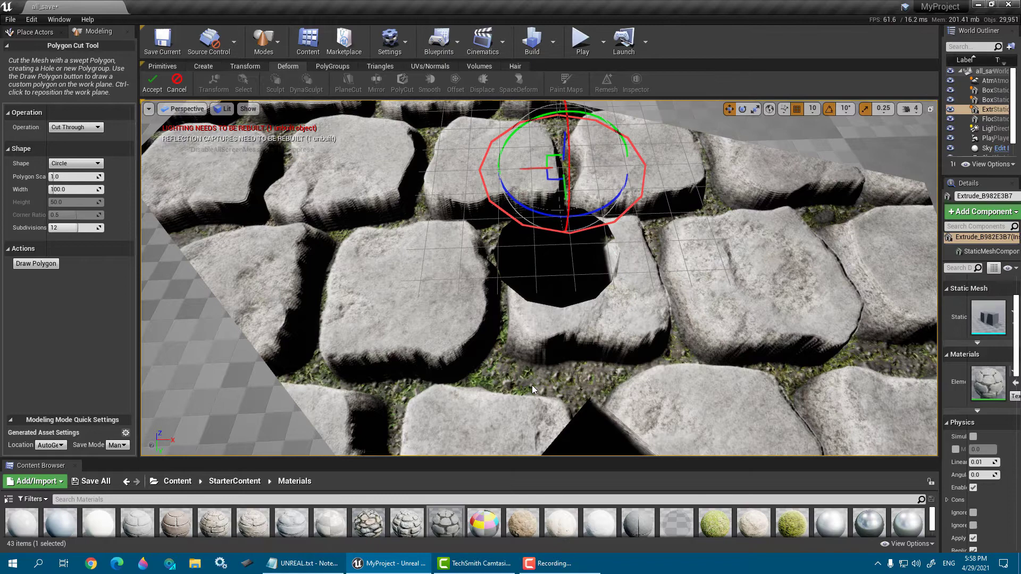
Step: Change the cutter's shape to Square and set its Polygon Scale to 1.761143
right_drag(535, 390, 463, 348)
click(65, 165)
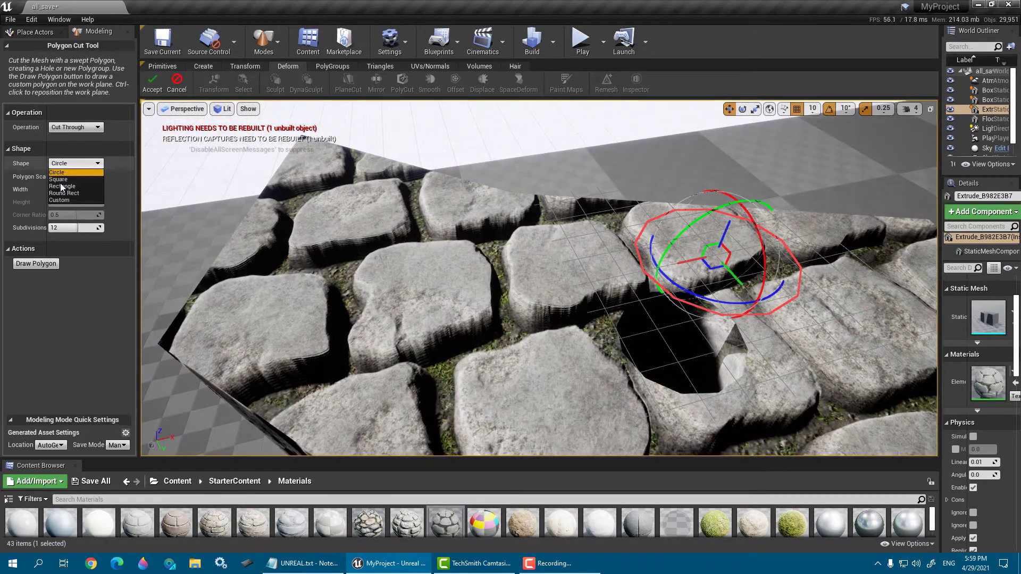
click(60, 180)
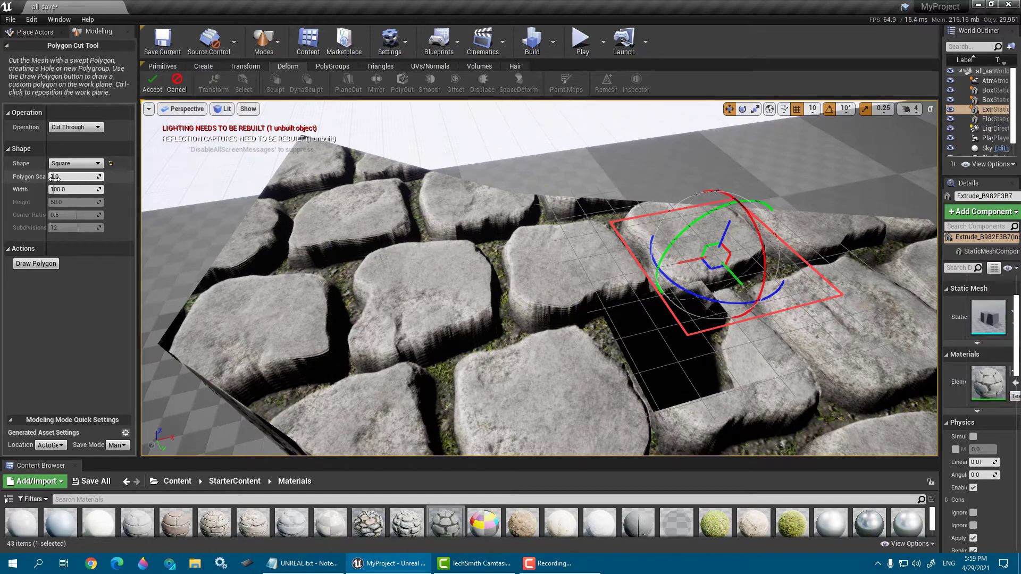
drag(54, 178, 57, 178)
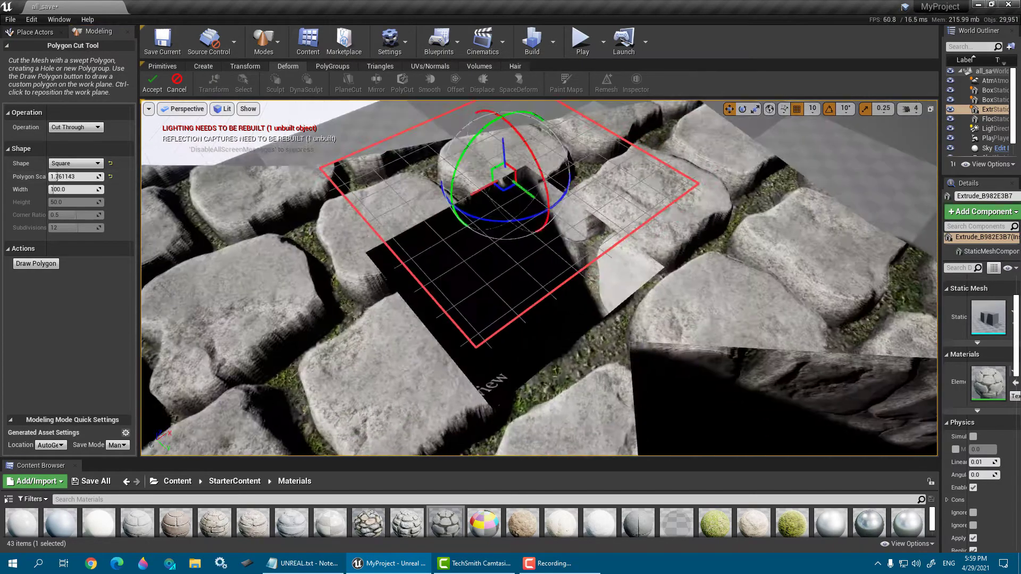
right_drag(539, 278, 596, 303)
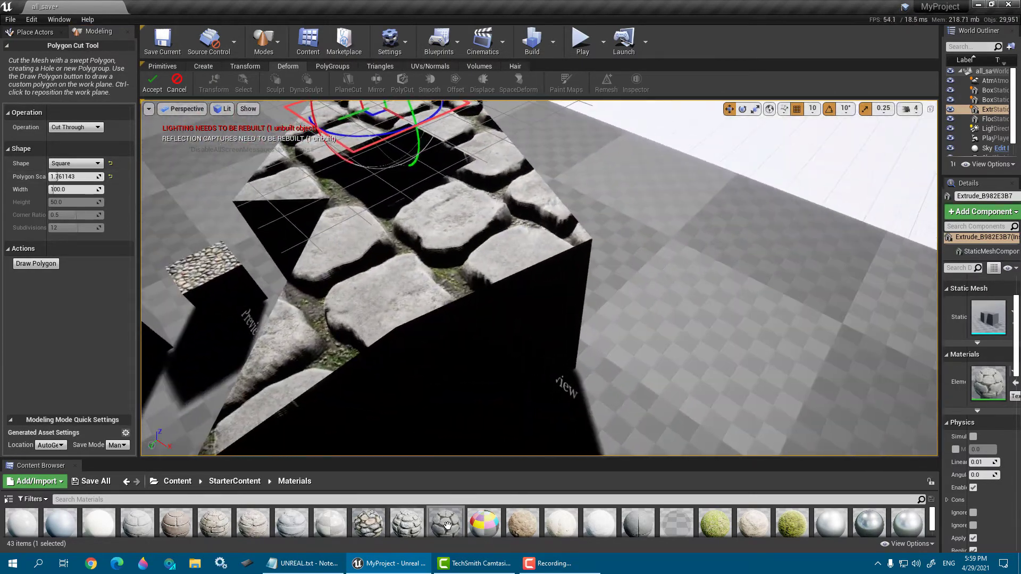
Step: Try applying the brown M_Concrete material to the block while the polygon cut is still in preview
drag(522, 534, 421, 337)
right_drag(437, 157, 601, 182)
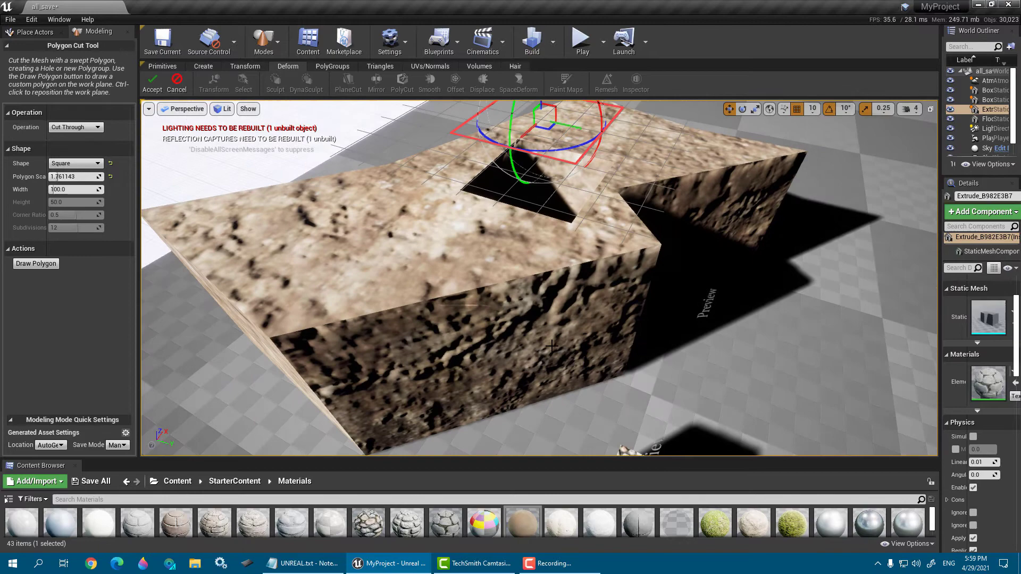
right_drag(552, 347, 552, 337)
key(s)
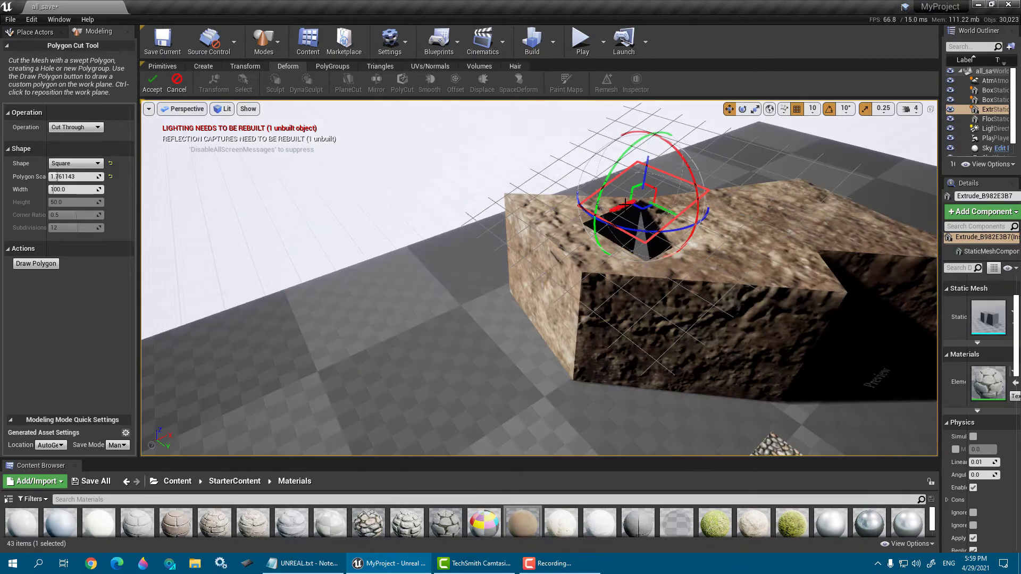
Step: Move the square cutter to the block's narrow end and tilt it toward the end face
drag(625, 203, 610, 210)
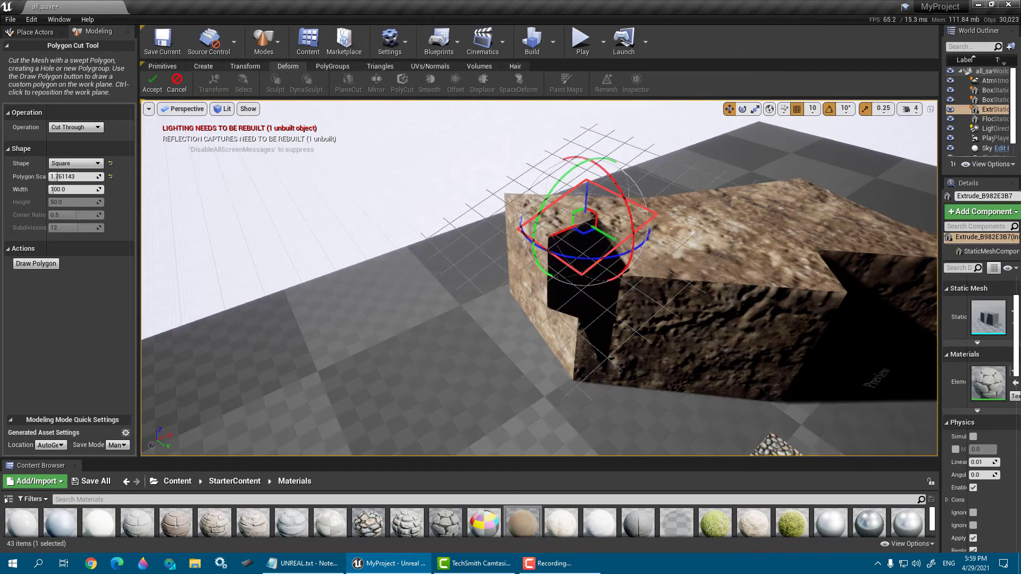
key(a)
mouse_move(618, 157)
right_down()
mouse_move(658, 171)
mouse_move(618, 157)
right_up()
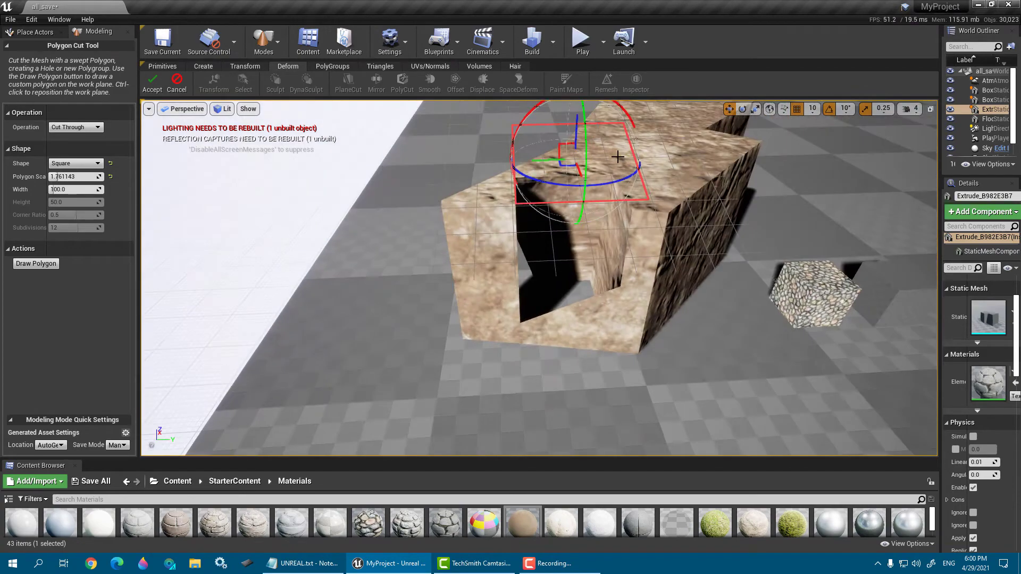
drag(581, 186, 589, 207)
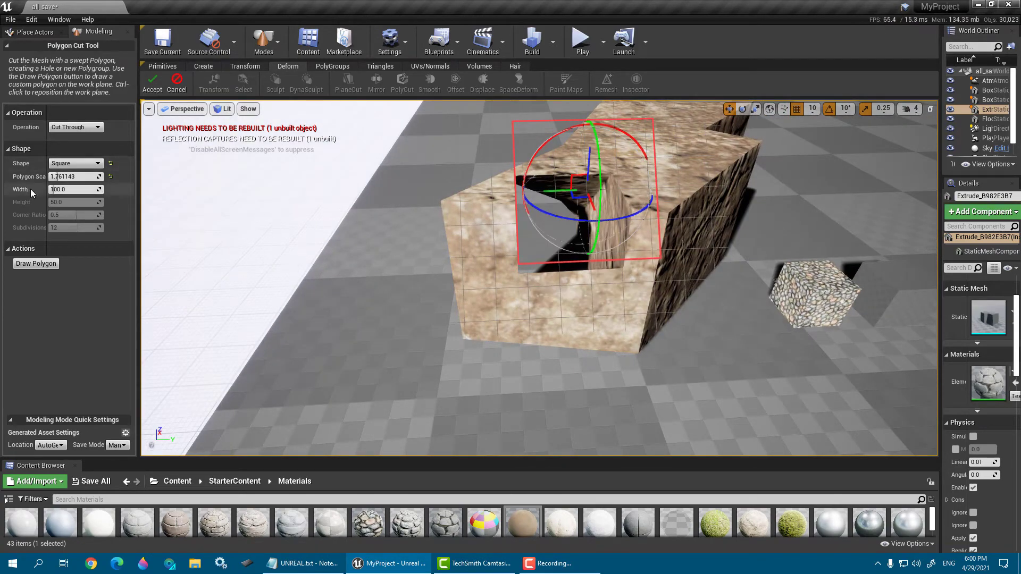
Step: Set the Polygon Scale to 1.095143, align the square cutter with the block's end face, and accept the window-shaped cut
drag(61, 177, 57, 177)
drag(600, 168, 590, 124)
key(w)
right_drag(598, 244, 599, 223)
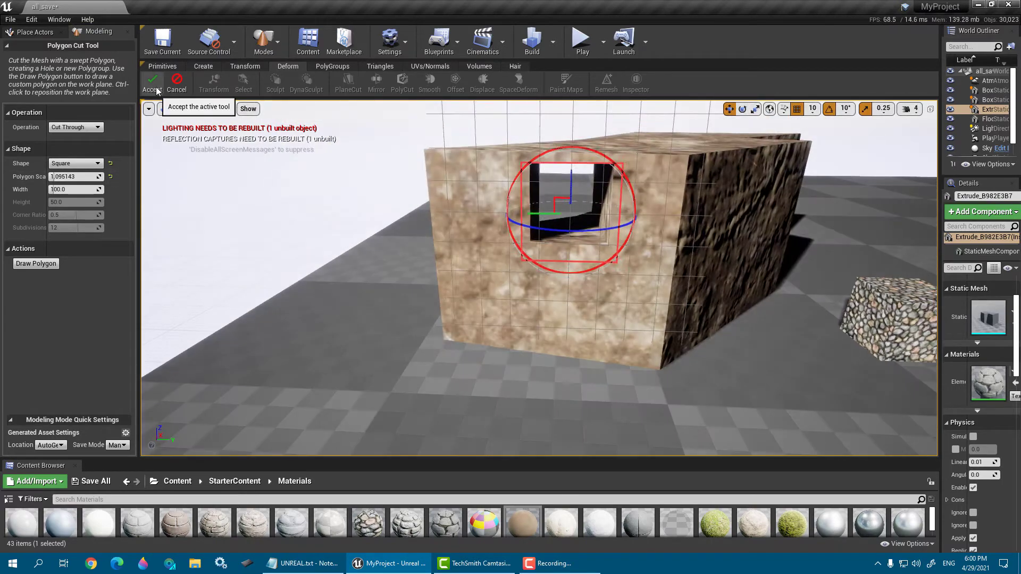
click(153, 85)
key(a)
right_drag(568, 257, 784, 266)
key(w)
key(s)
right_drag(532, 255, 532, 256)
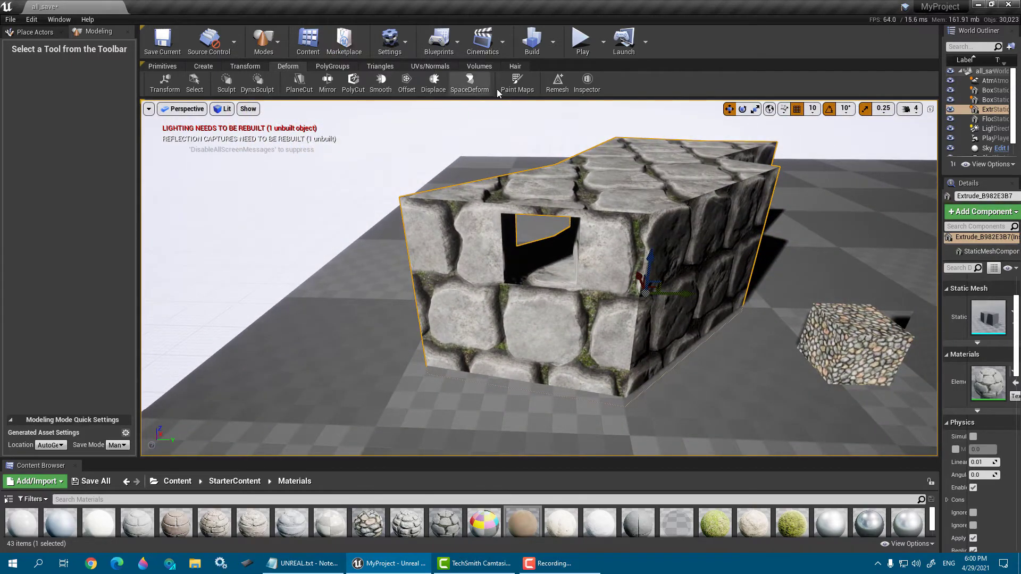
Step: Apply the reddish-brown M_Brick_Clay material to the plain box beside the pebble-textured box
click(334, 66)
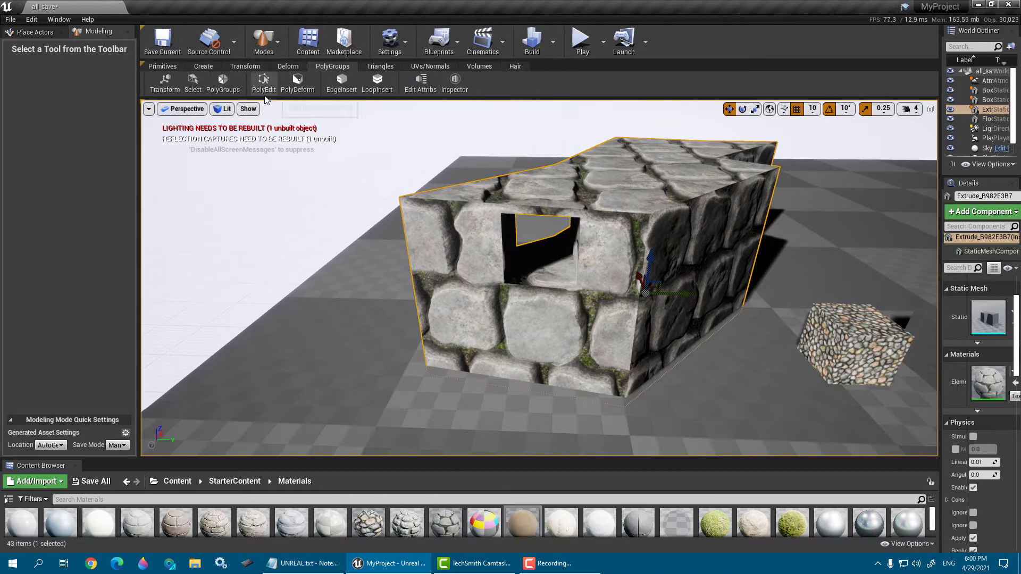
right_drag(341, 212, 452, 271)
right_drag(324, 181, 330, 184)
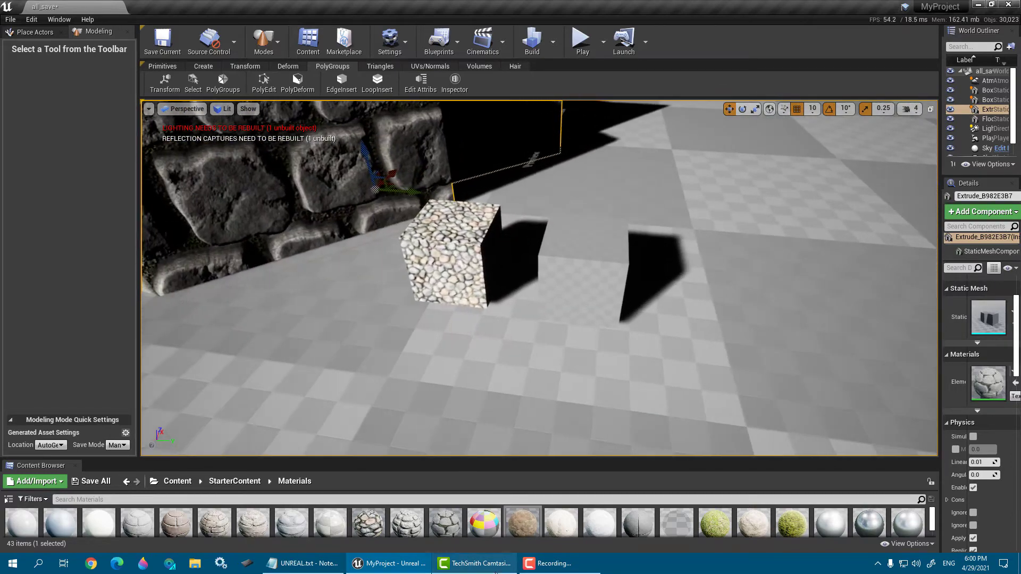
click(446, 522)
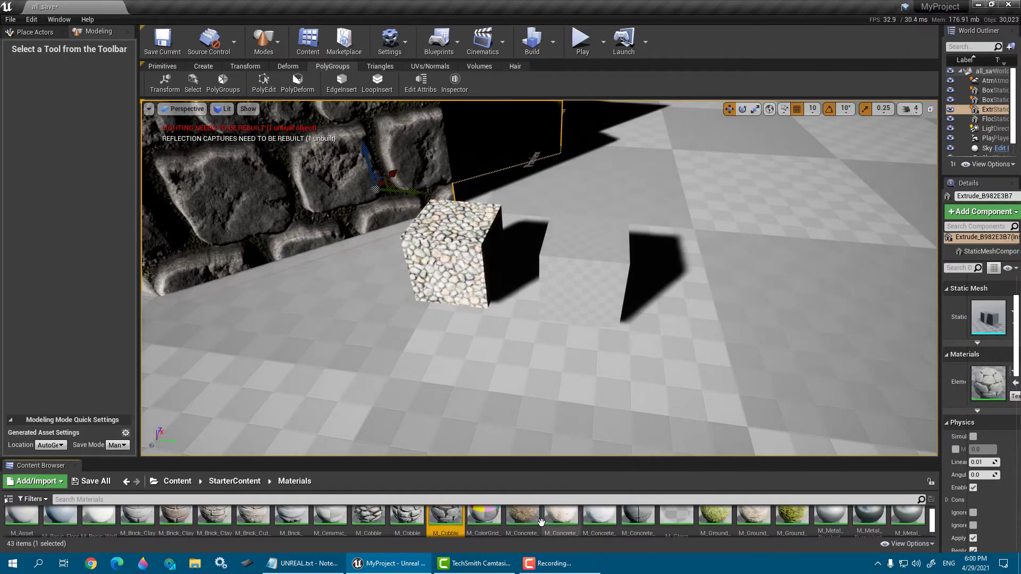
drag(184, 525, 607, 274)
right_drag(591, 329, 617, 345)
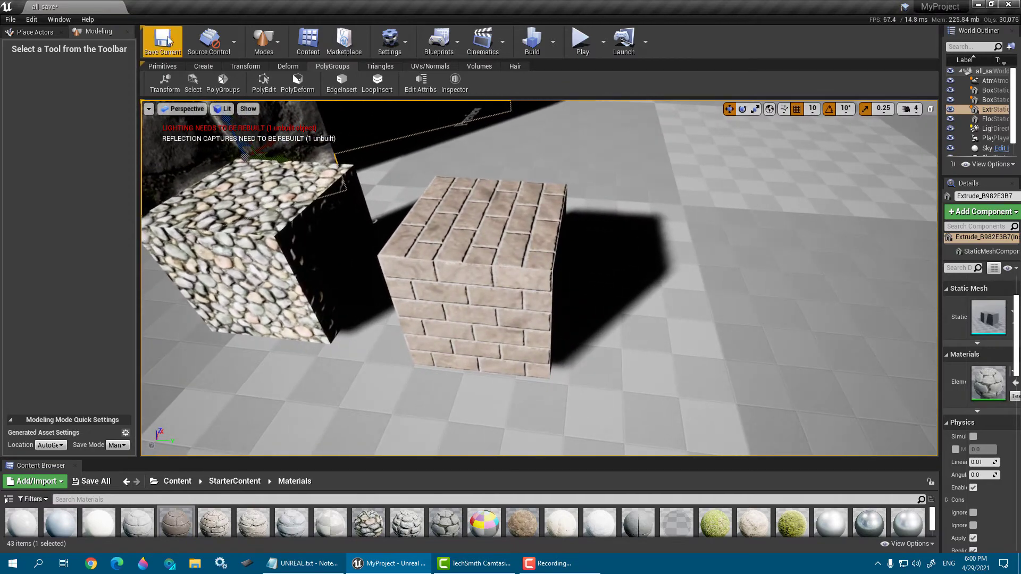
Step: Open the brick box in PolyEdit, select its top face and raise it slightly
click(479, 287)
click(264, 83)
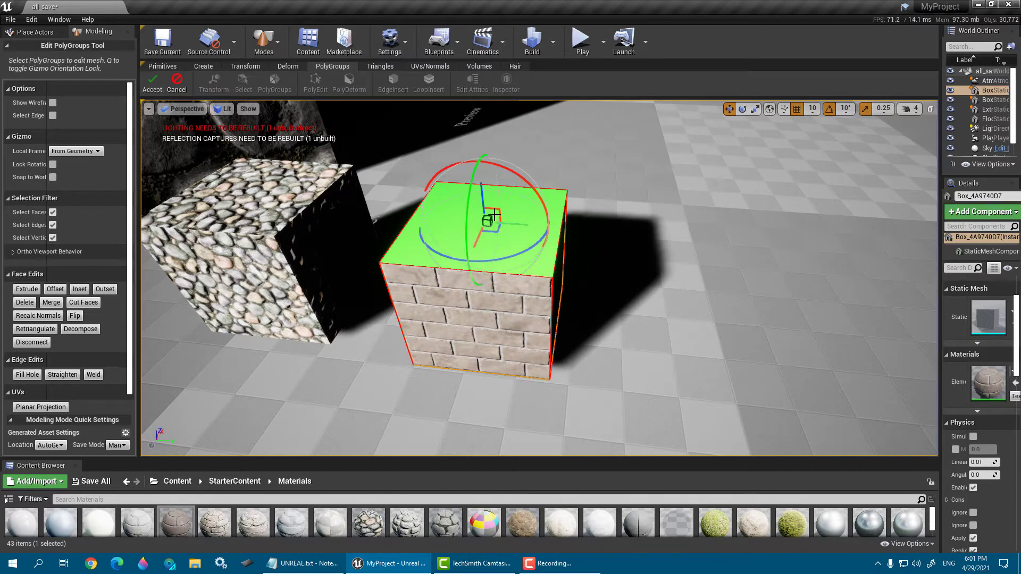
click(486, 197)
mouse_move(481, 191)
mouse_down()
mouse_move(472, 135)
mouse_move(474, 178)
mouse_up()
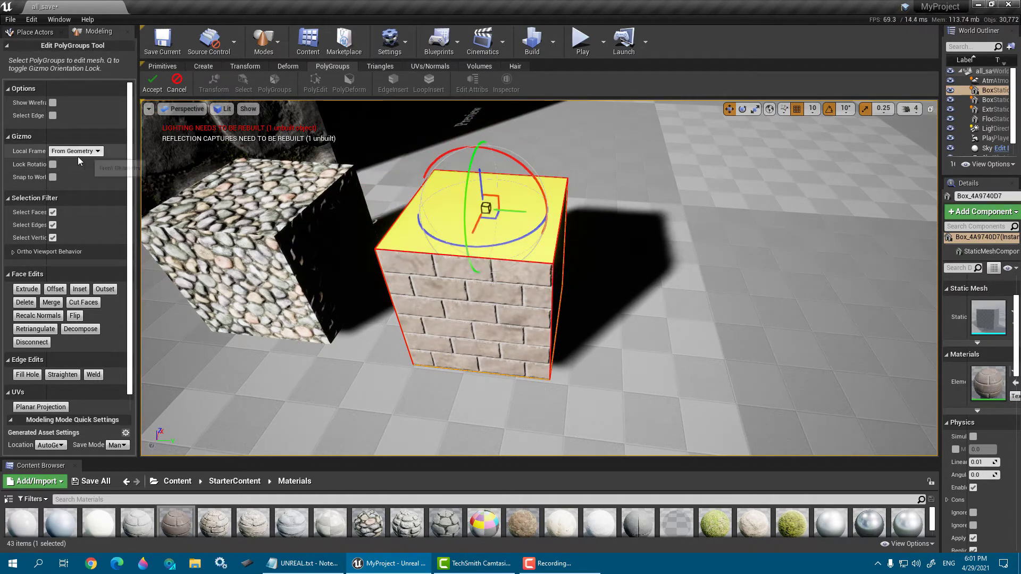
Step: Extrude the brick box's top face upward by roughly the height of the box to form a pillar
click(25, 294)
scroll(524, 229, down, 5)
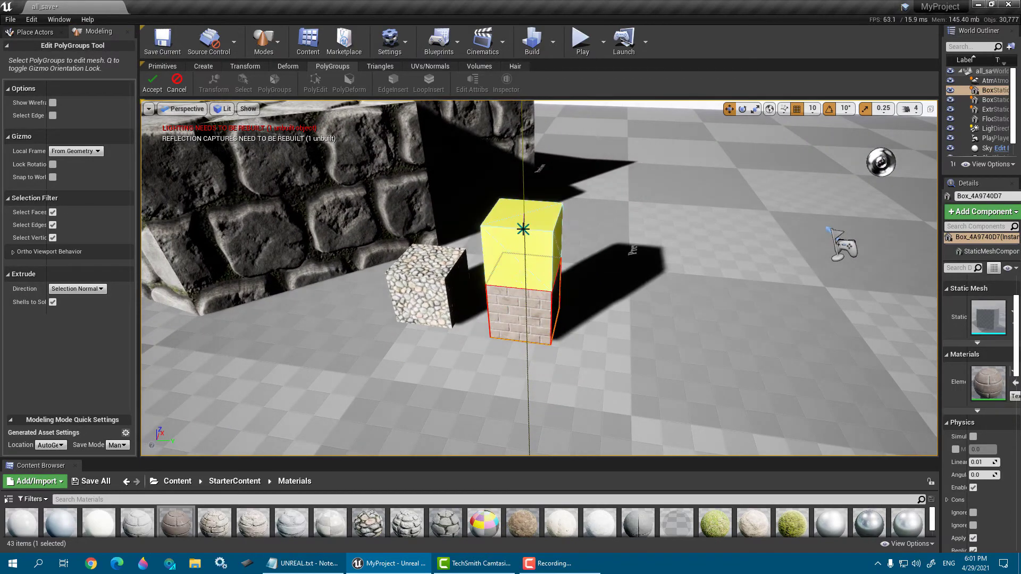
click(526, 246)
scroll(649, 288, up, 5)
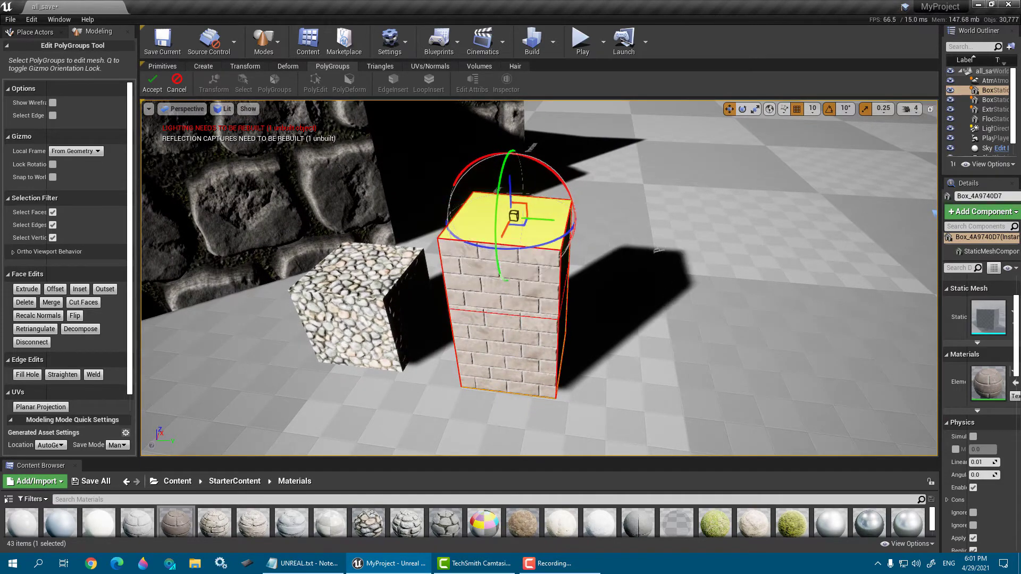
Step: Offset the pillar's top face upward and outward into a flared collar
key(w)
right_drag(316, 212, 293, 218)
key(s)
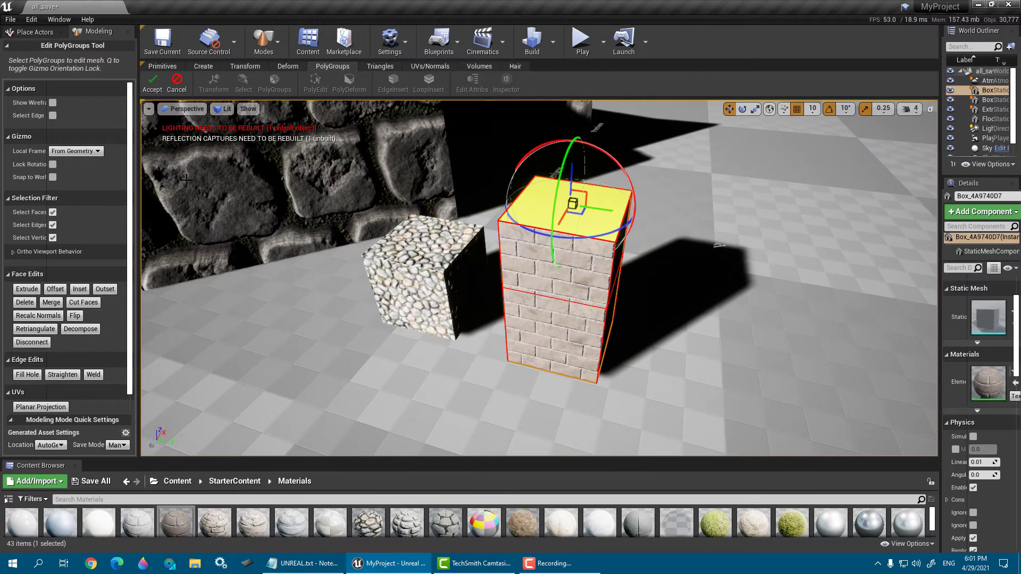
click(55, 288)
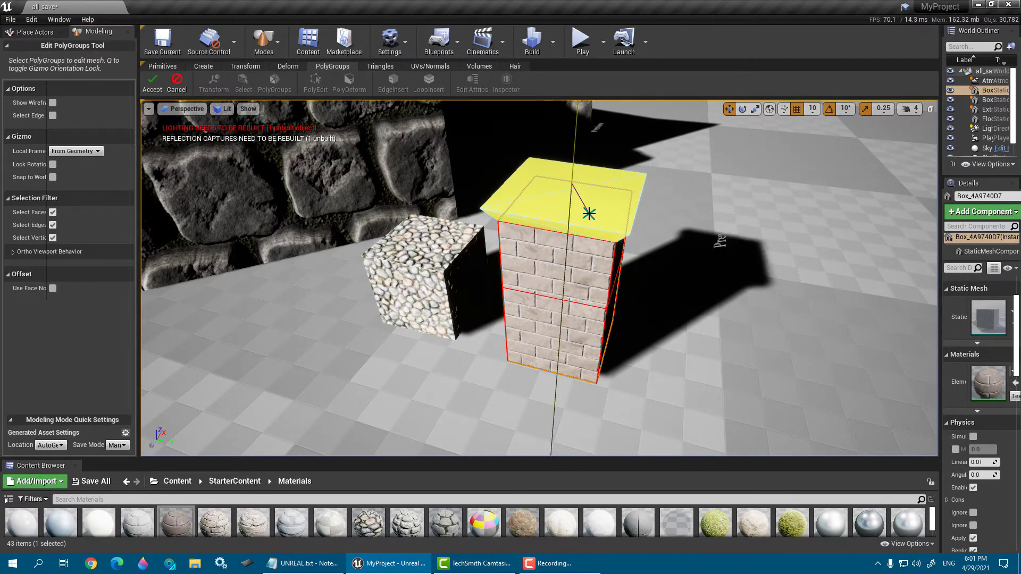
click(589, 214)
scroll(589, 214, up, 6)
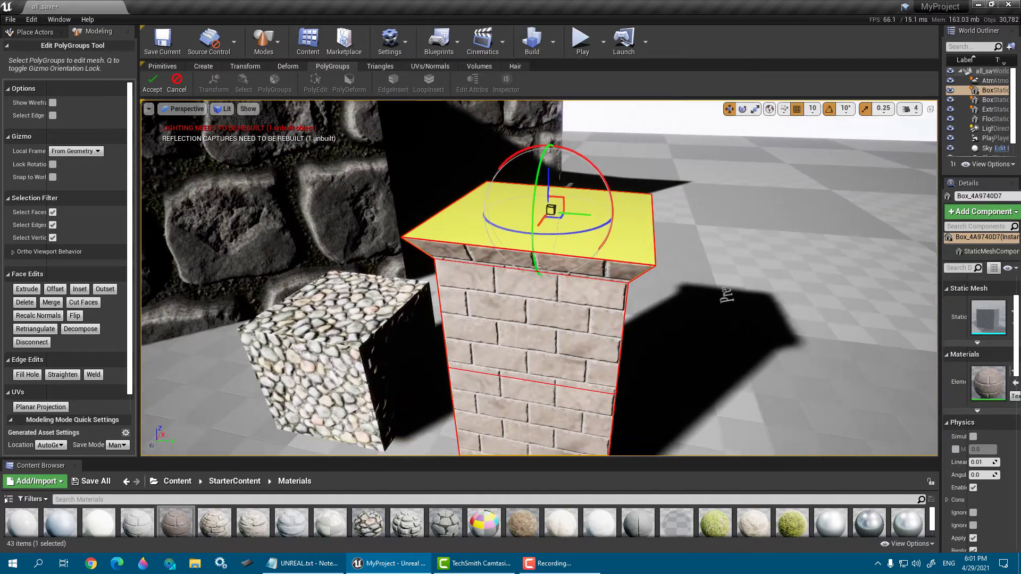
Step: Extrude the flared top face a short distance straight up to form a thick cap
right_drag(595, 187, 595, 195)
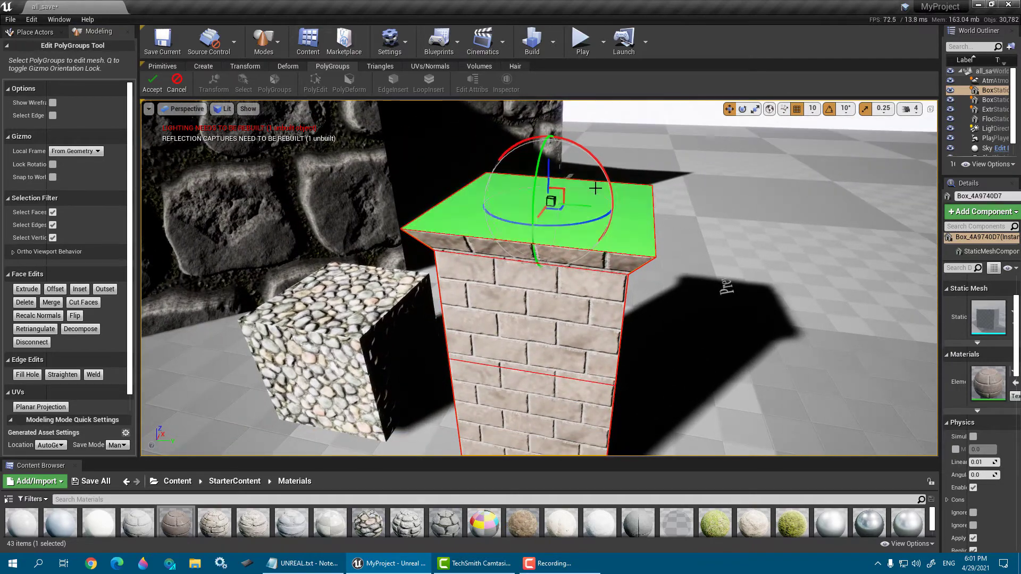
click(43, 289)
click(531, 204)
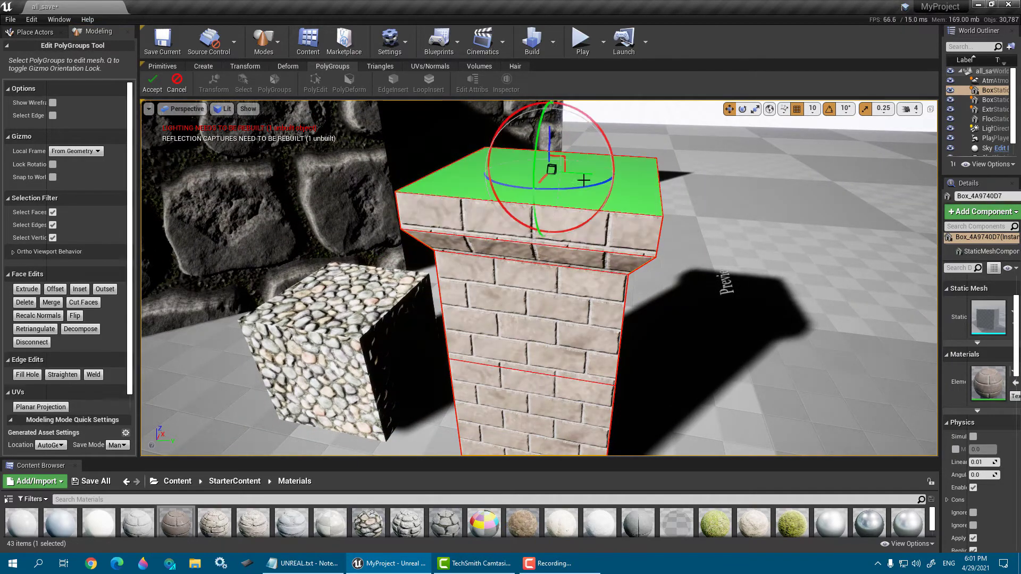
Step: Inset the cap's top face to leave a narrow border, and raise the inner face slightly for sloped edges
right_drag(583, 180, 590, 221)
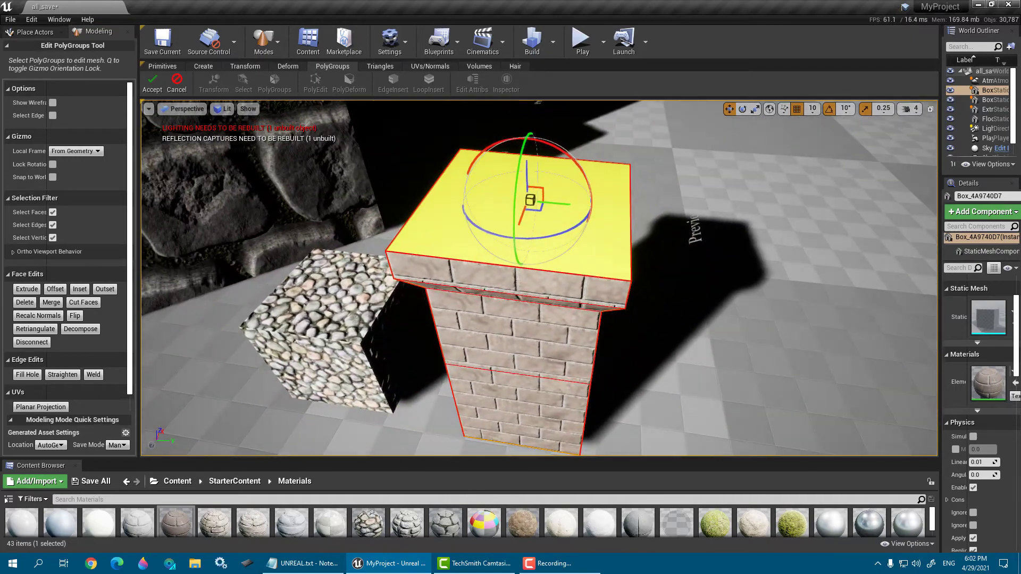
click(80, 288)
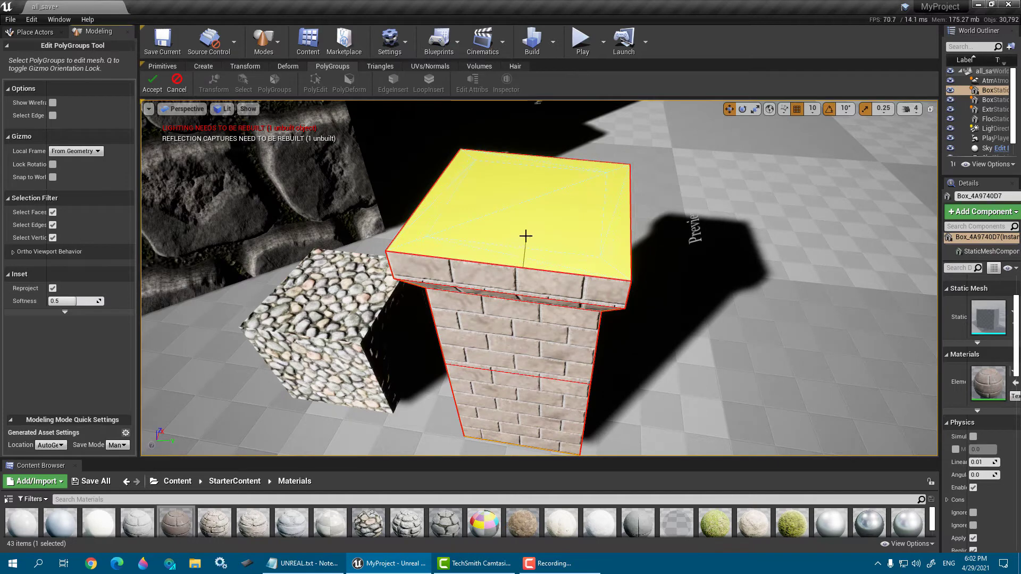
click(505, 243)
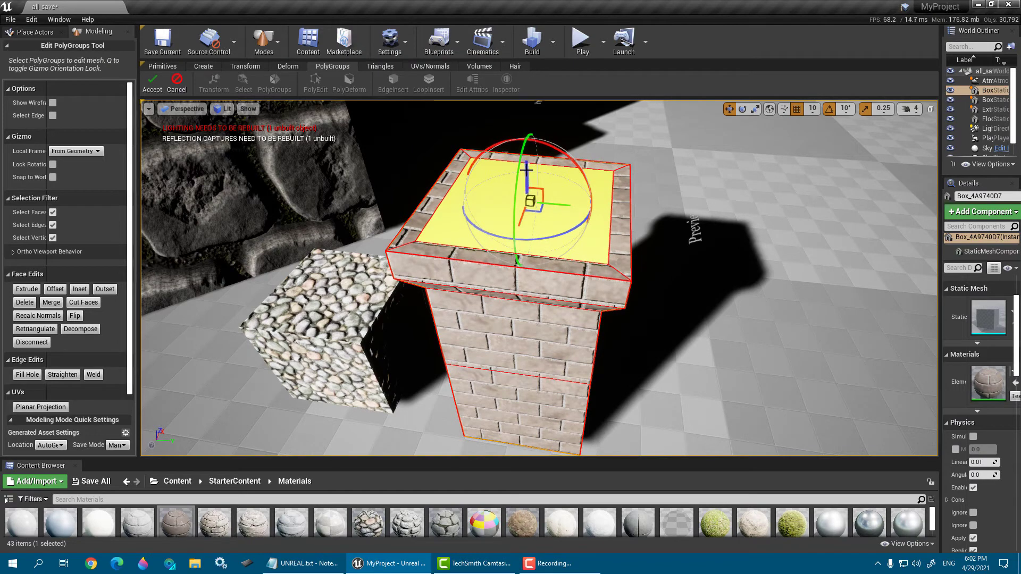
mouse_move(527, 170)
mouse_down()
mouse_move(527, 142)
mouse_move(527, 155)
mouse_up()
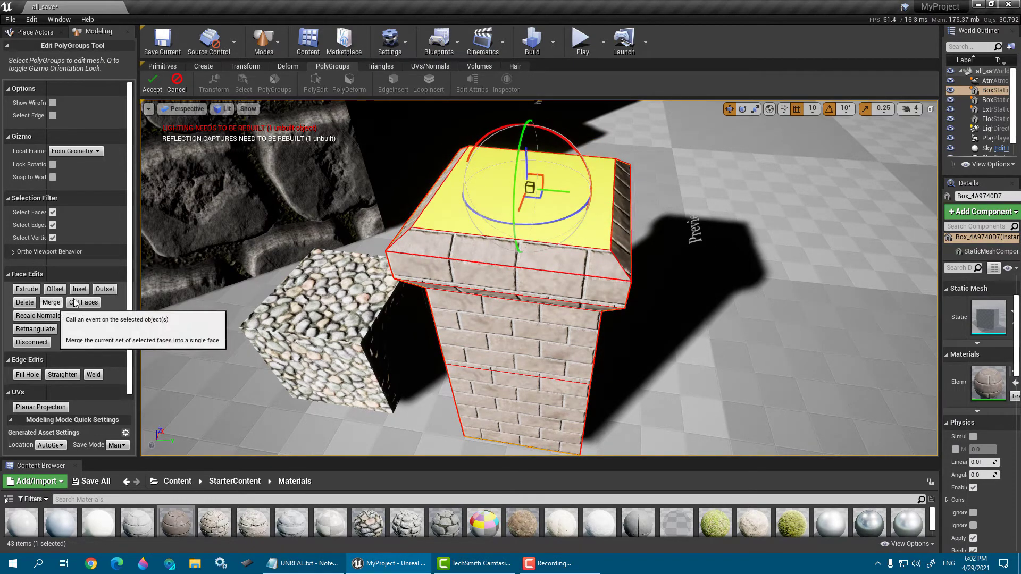
Step: Extrude the inset face downward into the pillar to hollow its top, and accept the PolyGroup edits
click(24, 290)
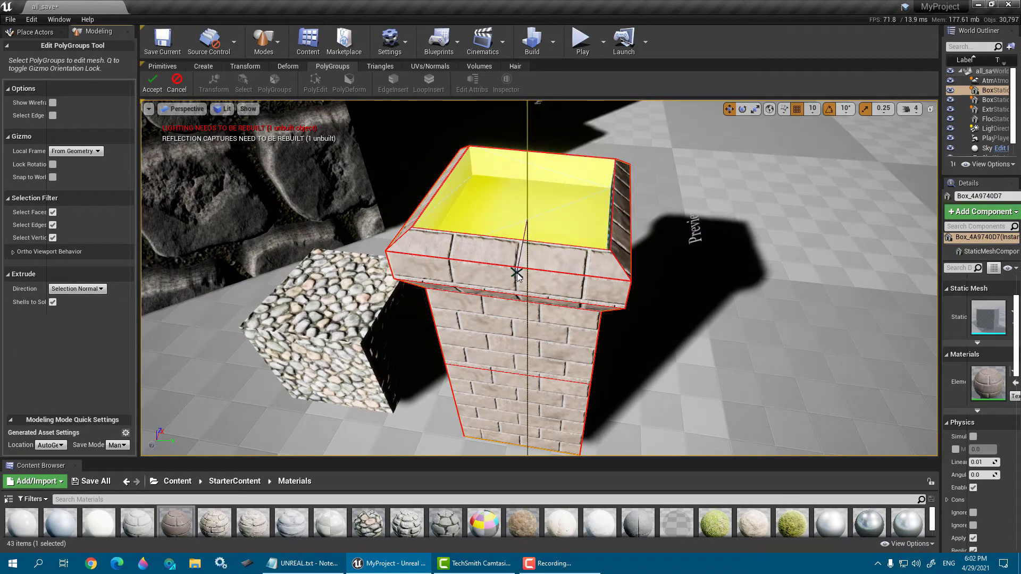
click(519, 298)
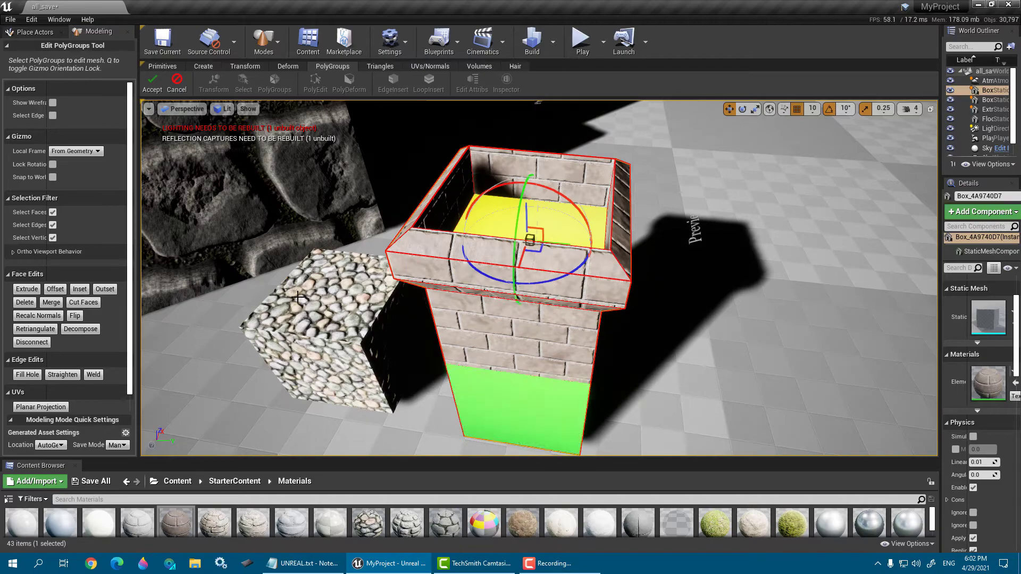
click(152, 83)
right_drag(404, 213, 407, 191)
right_drag(687, 229, 686, 254)
drag(566, 251, 741, 261)
right_drag(746, 308, 766, 248)
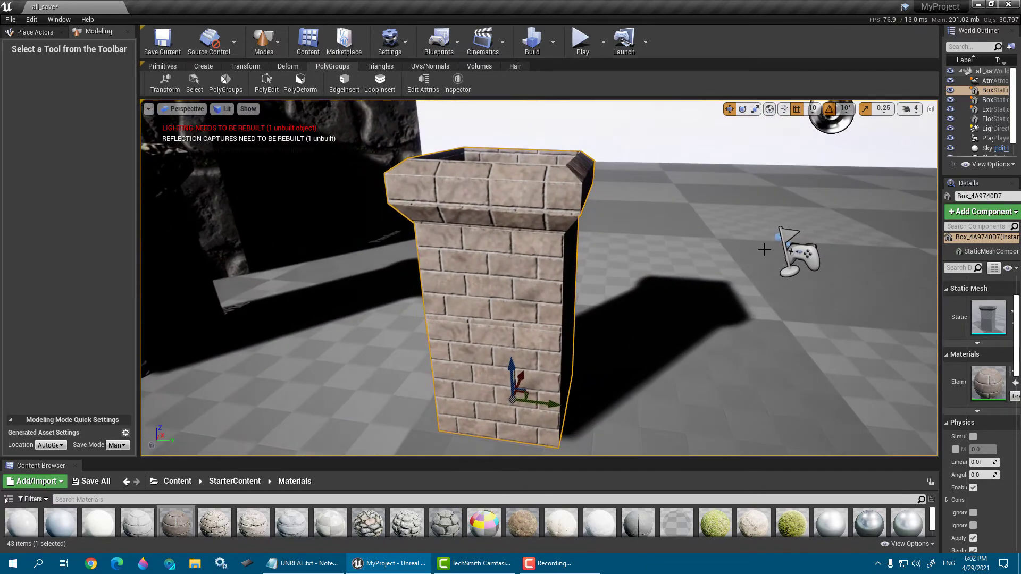
Step: Select the floor mesh in place of the brick pillar
click(769, 166)
right_drag(770, 170, 769, 213)
key(s)
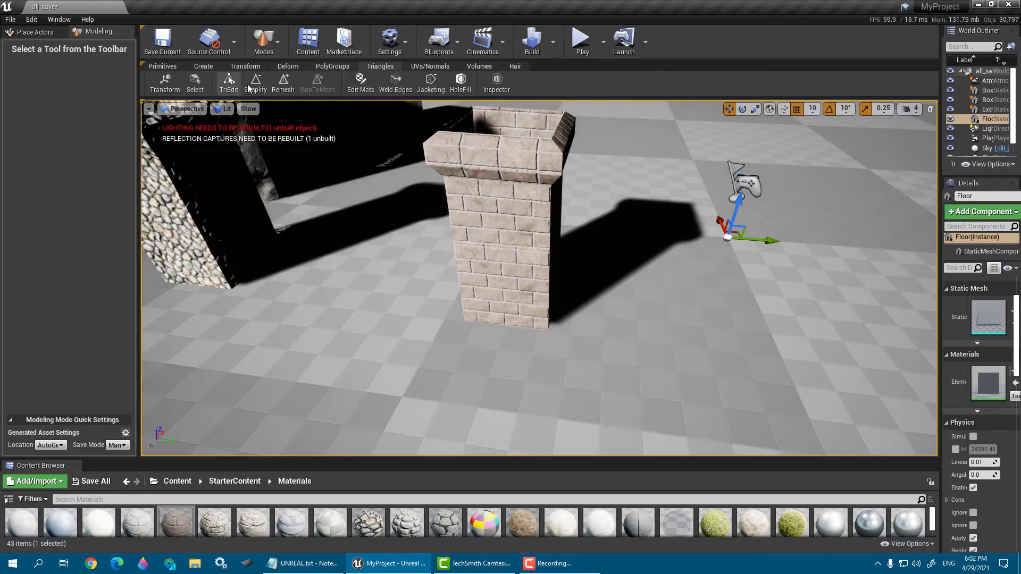
Step: Select the brick pillar in place of the floor and begin a UV projection on it
click(424, 69)
right_drag(453, 198, 425, 200)
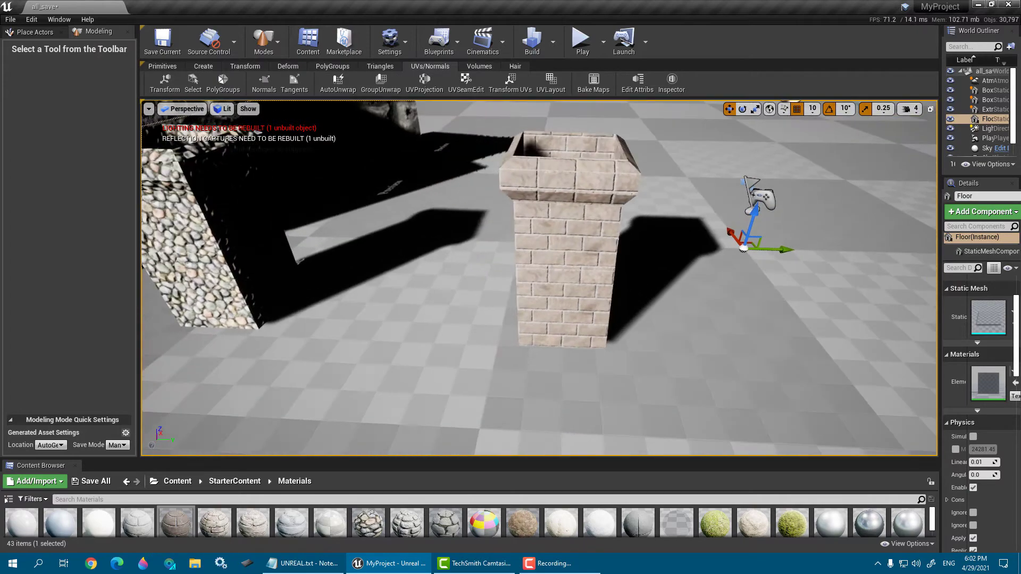
right_drag(609, 199, 596, 199)
click(601, 210)
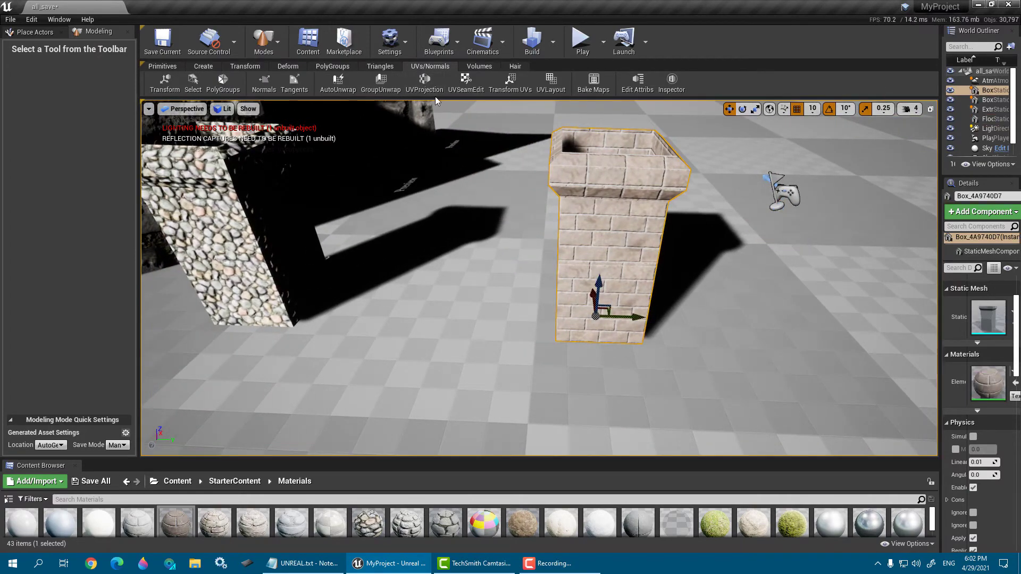
click(424, 85)
right_drag(470, 197, 470, 197)
drag(488, 267, 522, 270)
right_drag(626, 318, 626, 318)
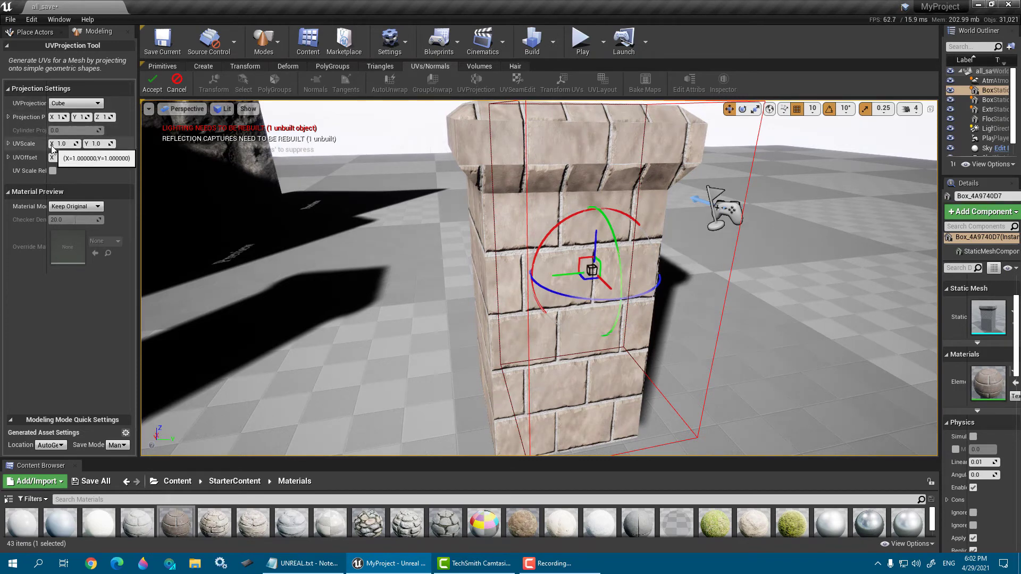
Step: Set the pillar's UV scale to about 2.32 in X and 2.78 in Y, and slightly reduce the projection's X dimension
drag(62, 143, 83, 144)
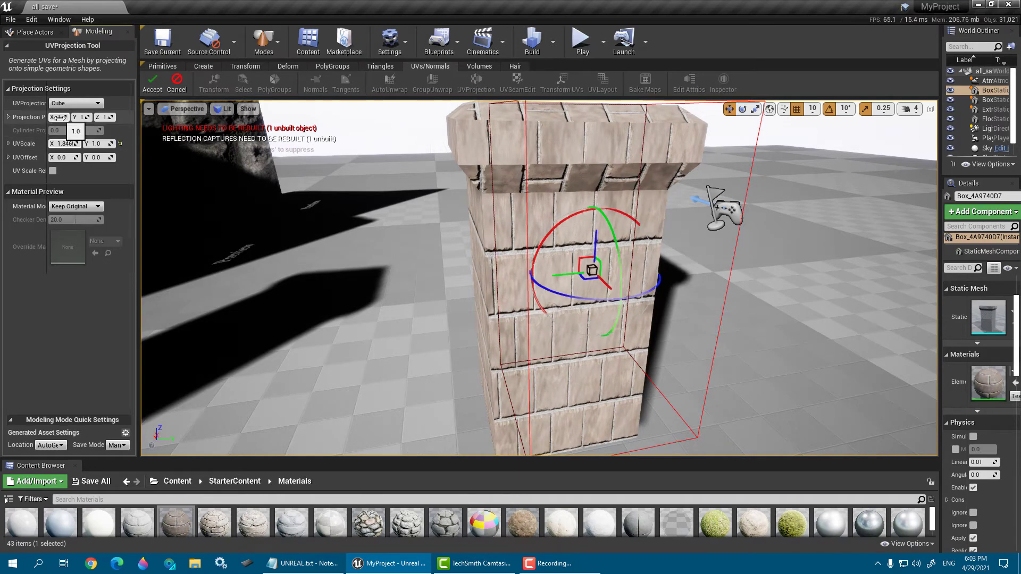
drag(59, 117, 45, 117)
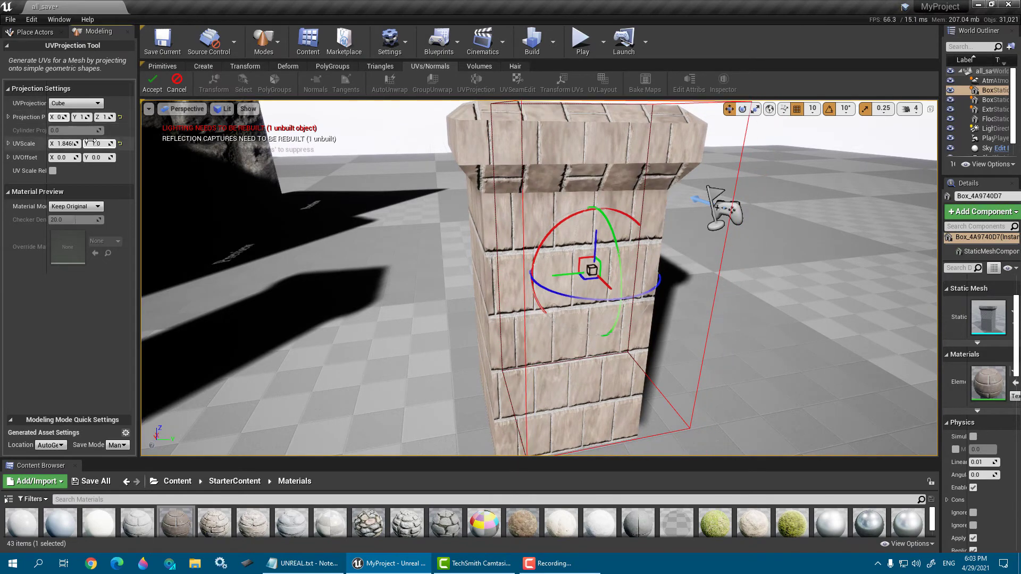
drag(92, 144, 126, 151)
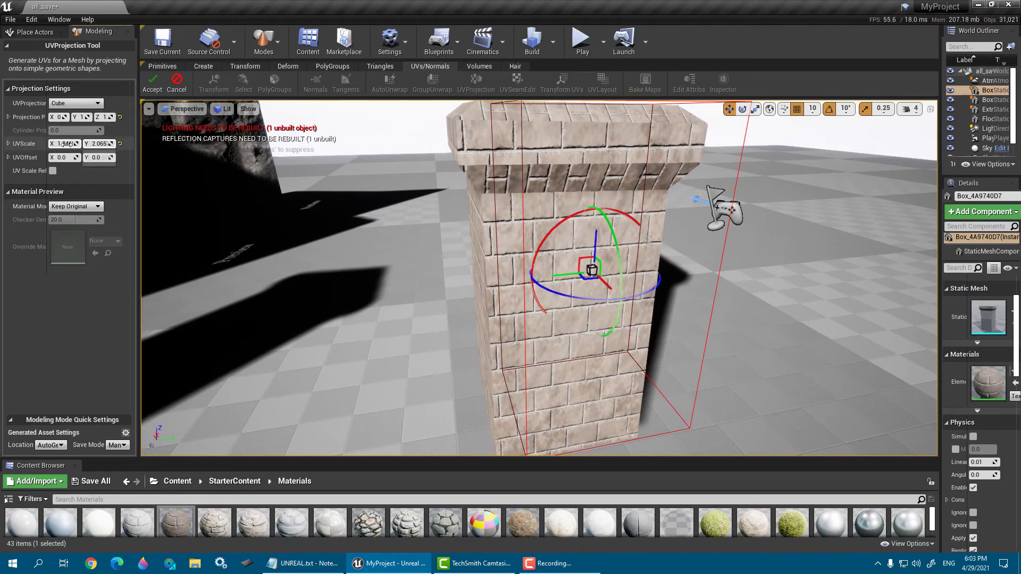
mouse_move(64, 144)
mouse_down()
mouse_move(79, 144)
mouse_move(66, 111)
mouse_up()
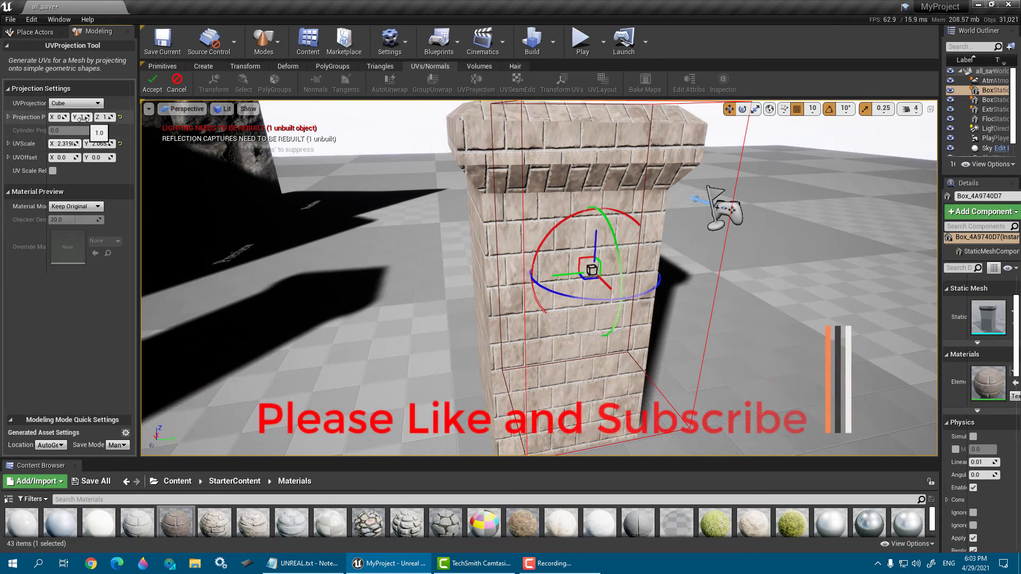
drag(58, 117, 101, 144)
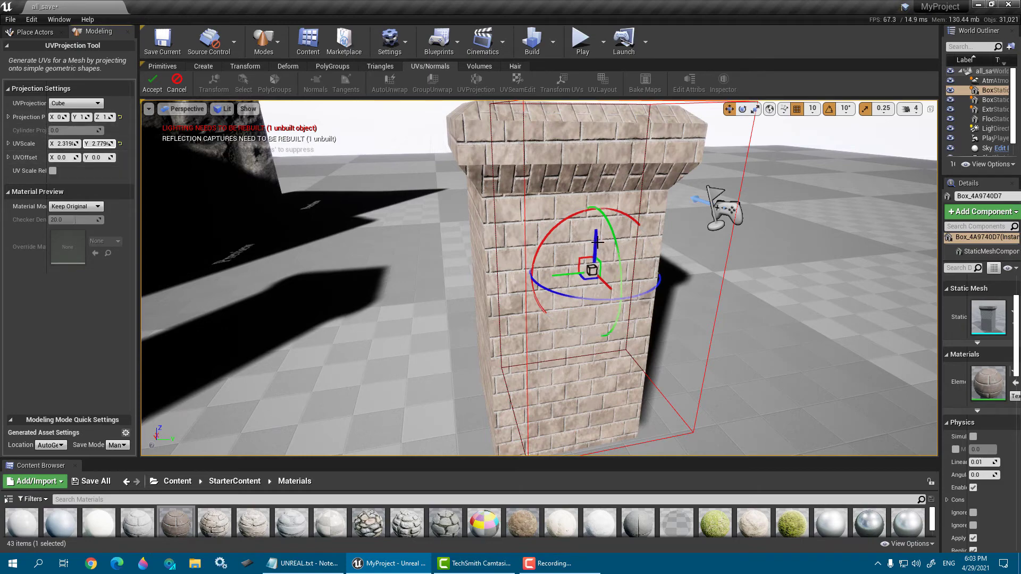
Step: Move the projection box slightly upward along the pillar, and accept the UV projection
mouse_move(598, 242)
mouse_down()
mouse_move(597, 202)
mouse_move(597, 224)
mouse_up()
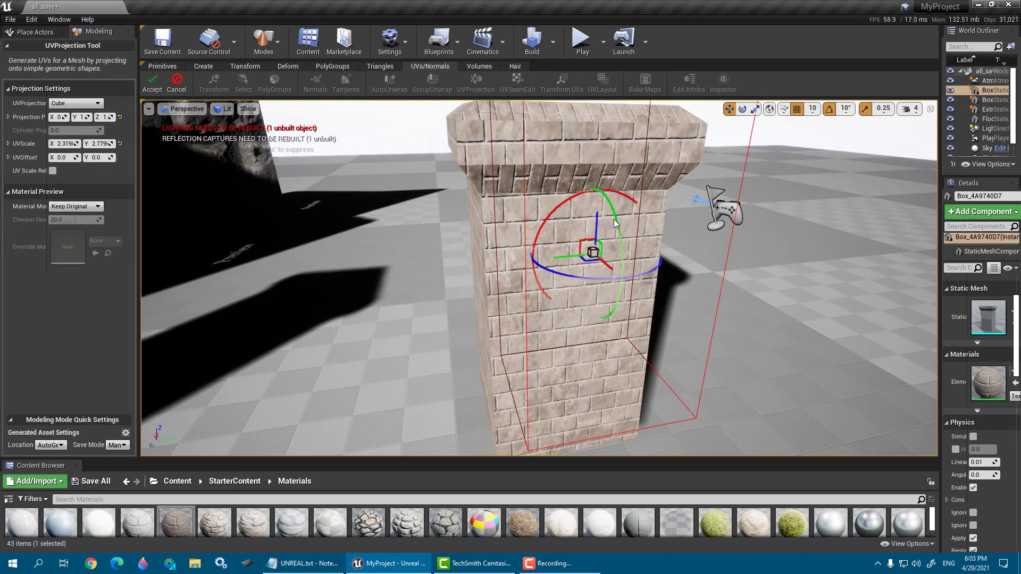
right_drag(597, 224, 513, 229)
click(154, 91)
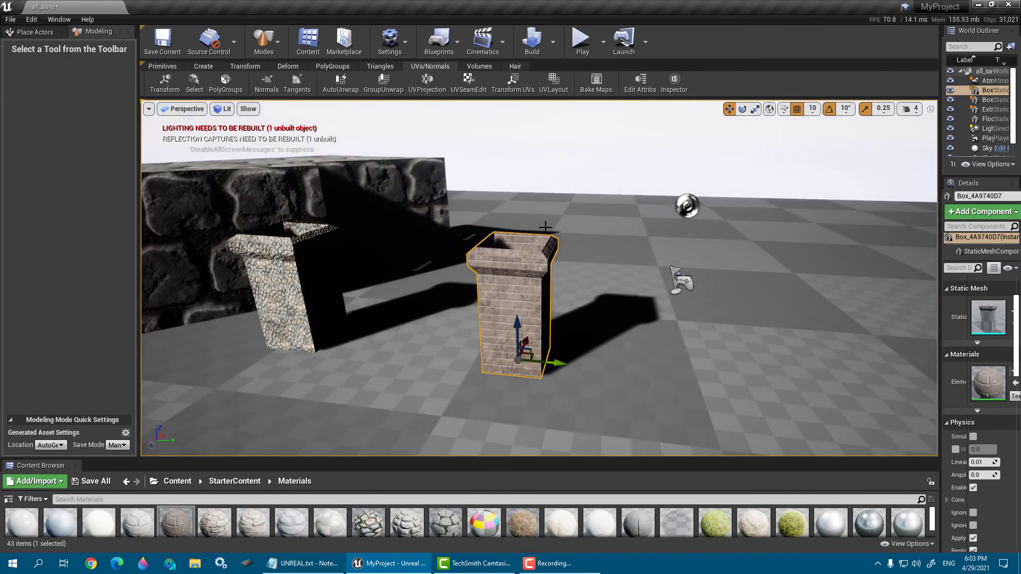
right_drag(579, 220, 414, 136)
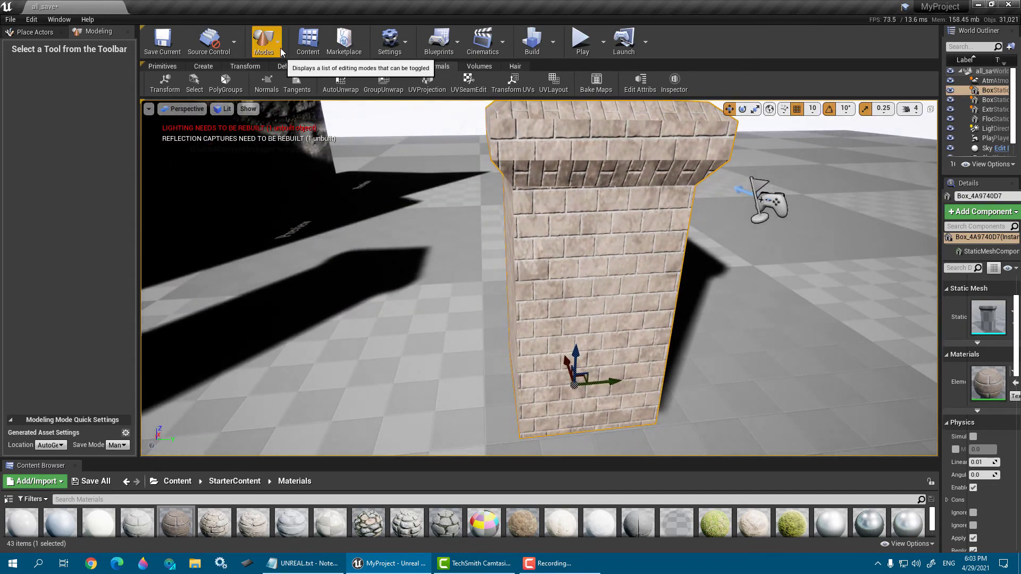
Step: View the project's plugin list, and close it without changing any plugin
click(33, 20)
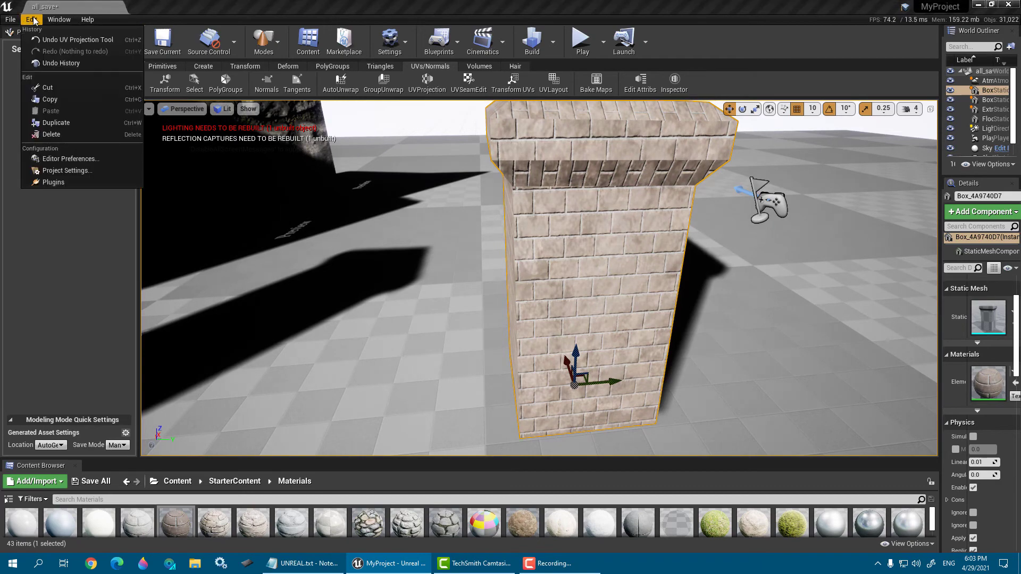
click(45, 183)
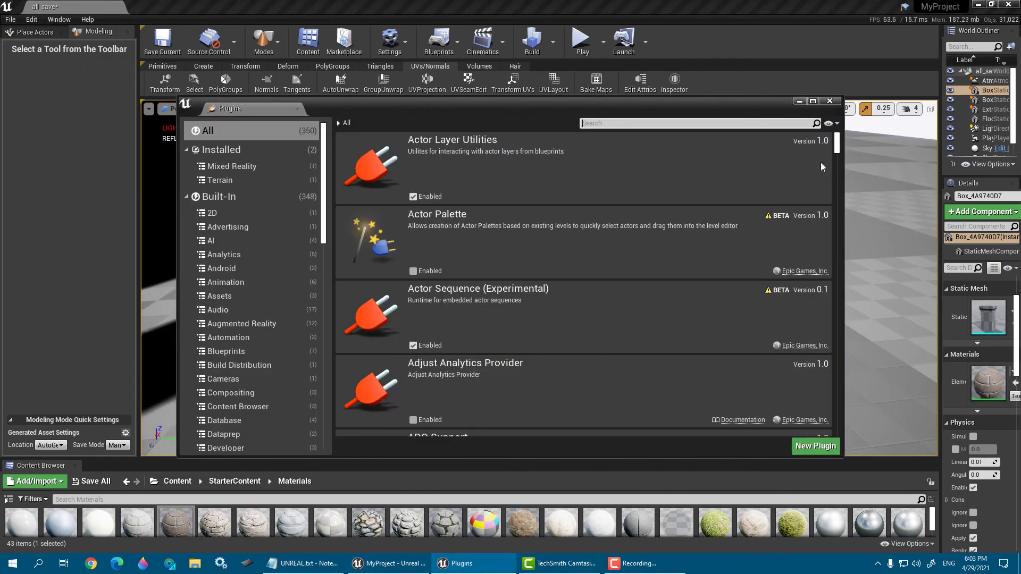
click(831, 101)
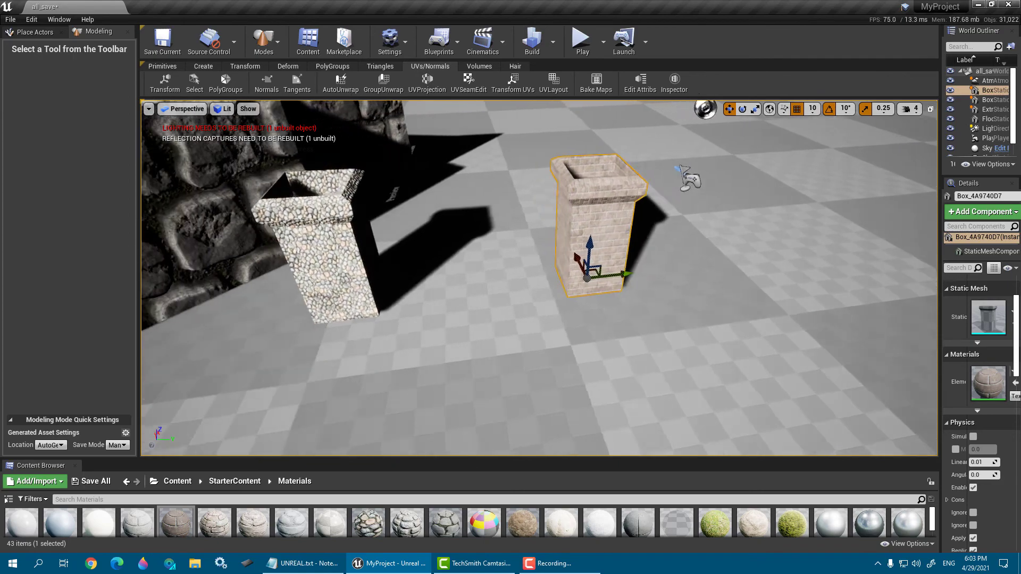